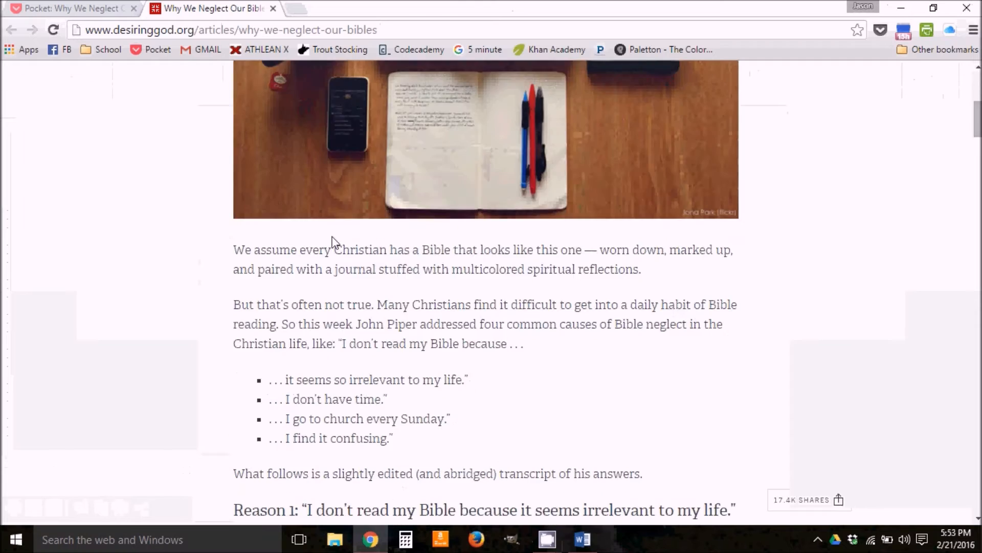
# - Switch from the web article to the Word document and set the font at the cursor under the article byline to Broadway
pyautogui.scroll(10, 324, 224)
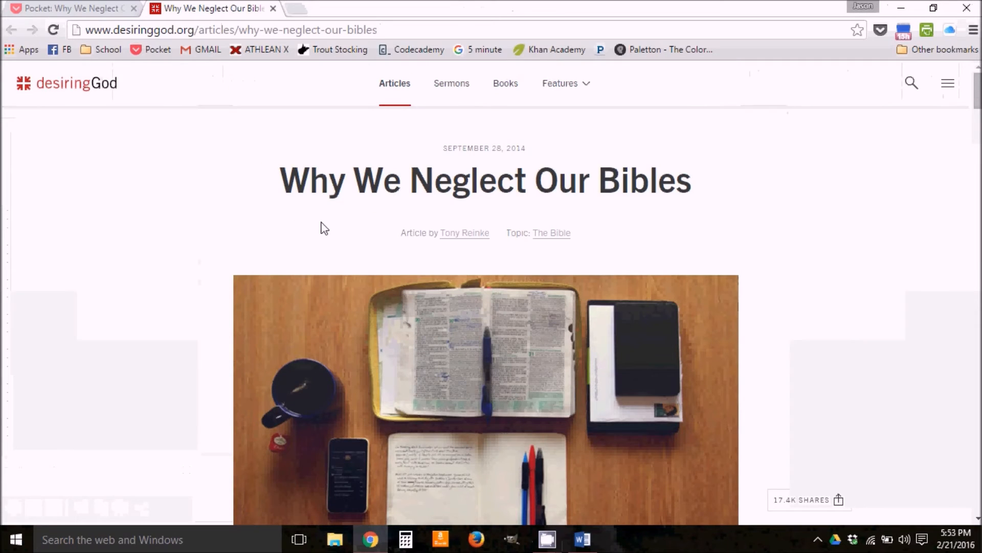
pyautogui.press('F9')
pyautogui.hotkey('alt', 'Tab')
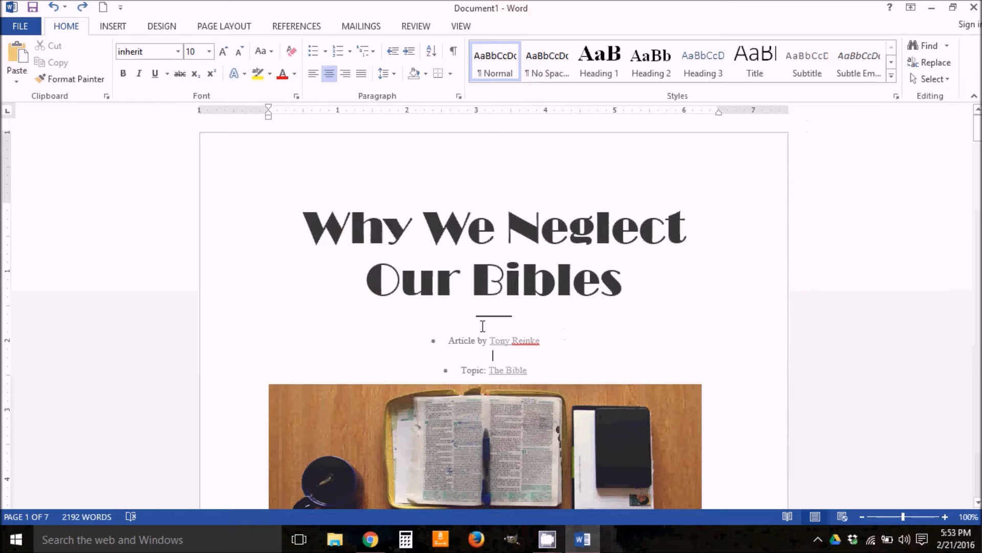
pyautogui.click(178, 51)
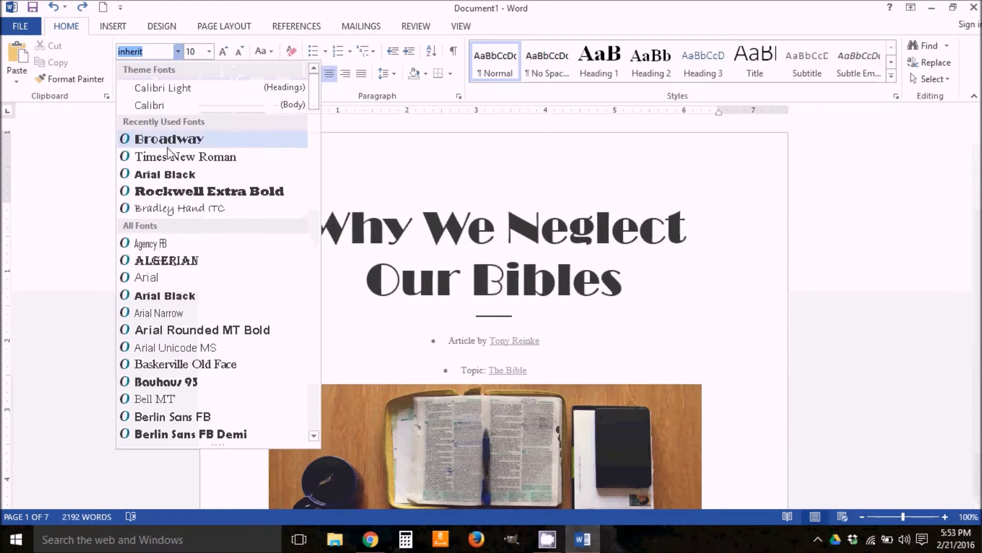
pyautogui.click(194, 141)
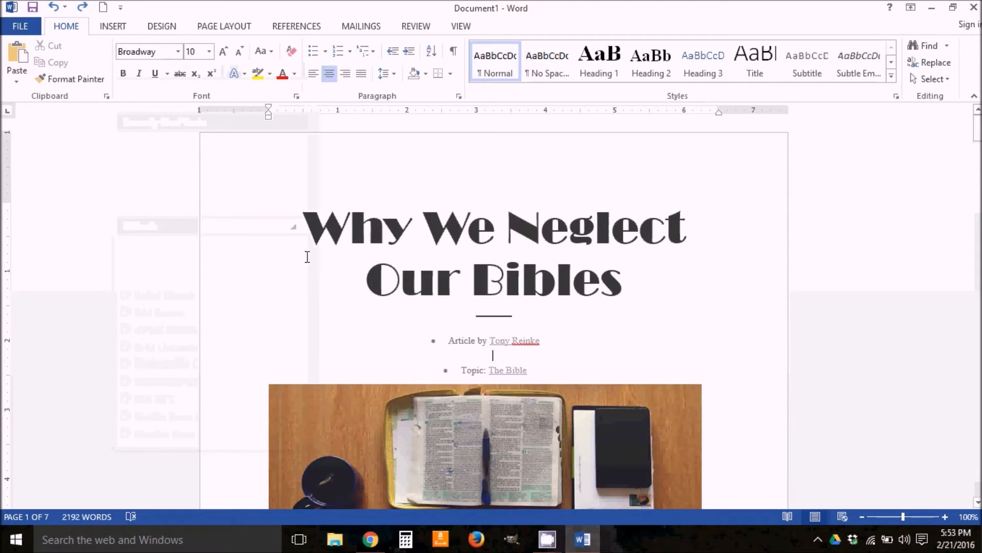
# - Practise selecting parts of the title "Why We Neglect Our Bibles", ending with both of its lines selected
pyautogui.click(266, 228)
pyautogui.moveTo(266, 228); pyautogui.dragTo(682, 287)
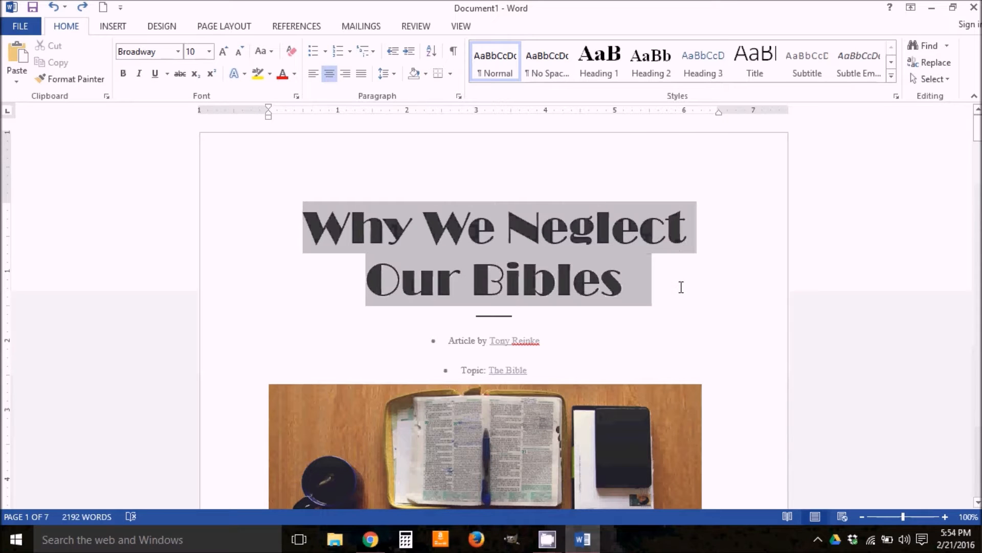
pyautogui.moveTo(305, 220); pyautogui.dragTo(646, 231)
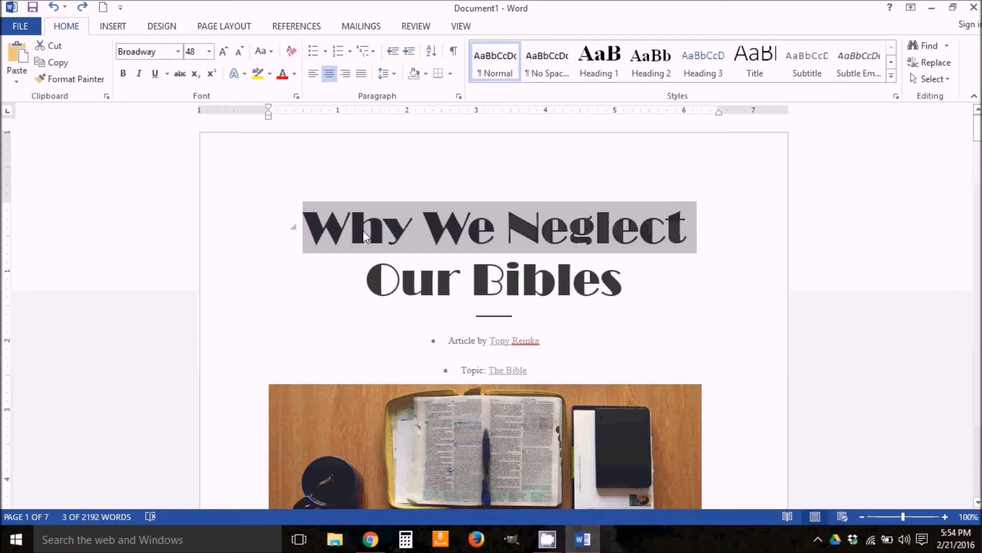
pyautogui.click(318, 221)
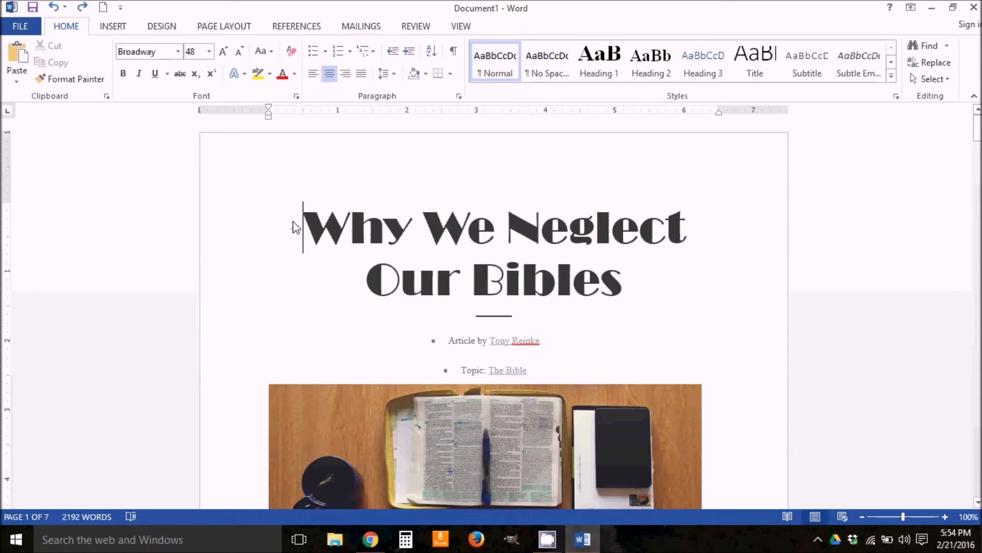
pyautogui.moveTo(229, 230); pyautogui.dragTo(248, 245)
pyautogui.click(275, 241)
pyautogui.moveTo(219, 228); pyautogui.dragTo(221, 284)
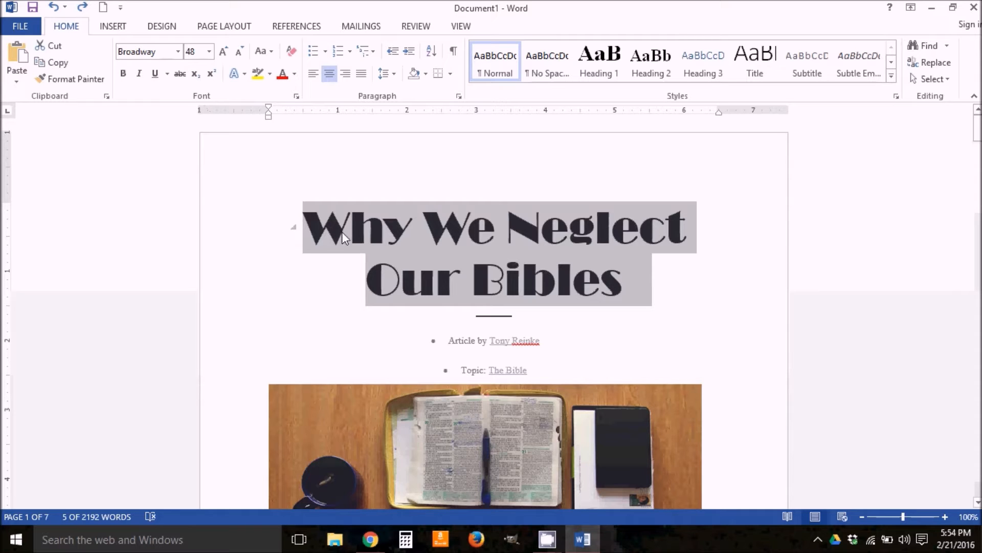
# - Set the font of the selected title to Goudy Stout
pyautogui.click(177, 51)
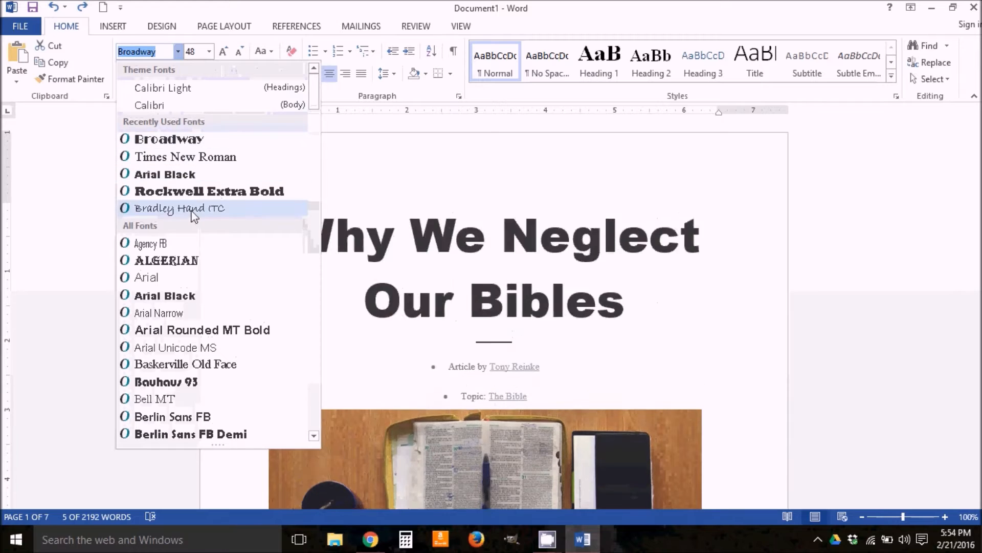
pyautogui.scroll(-10, 187, 256)
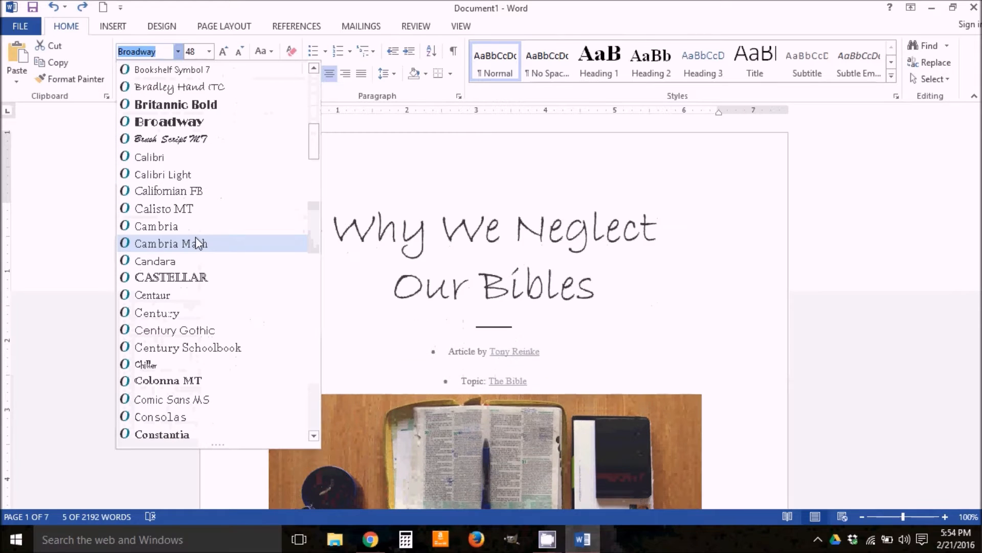
pyautogui.scroll(-5, 190, 233)
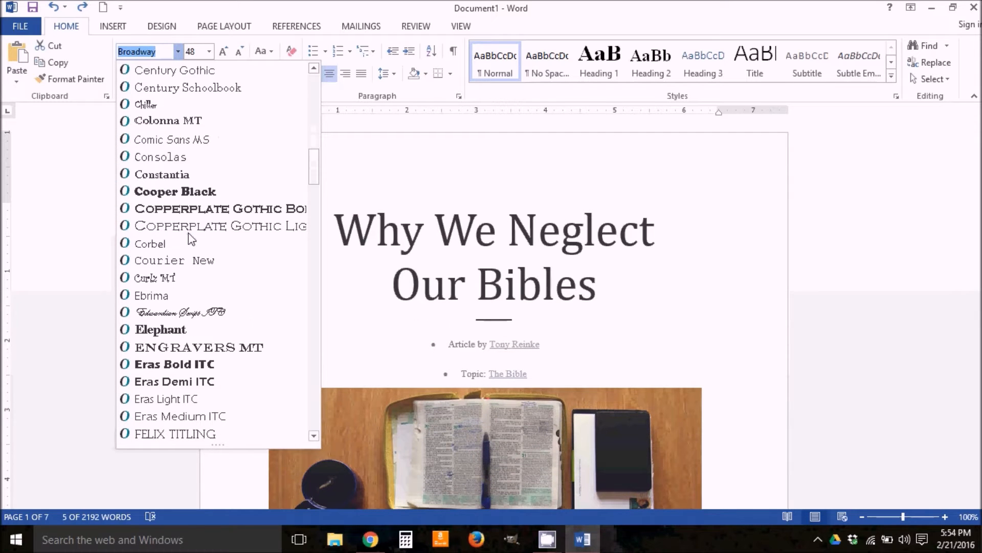
pyautogui.scroll(-3, 188, 232)
pyautogui.scroll(-1, 182, 228)
pyautogui.scroll(-6, 179, 225)
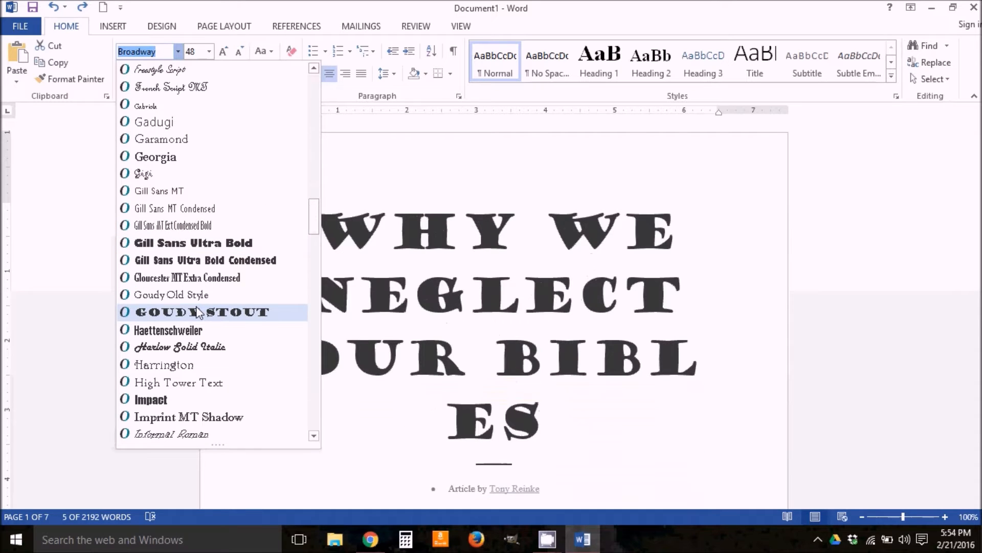
pyautogui.click(199, 312)
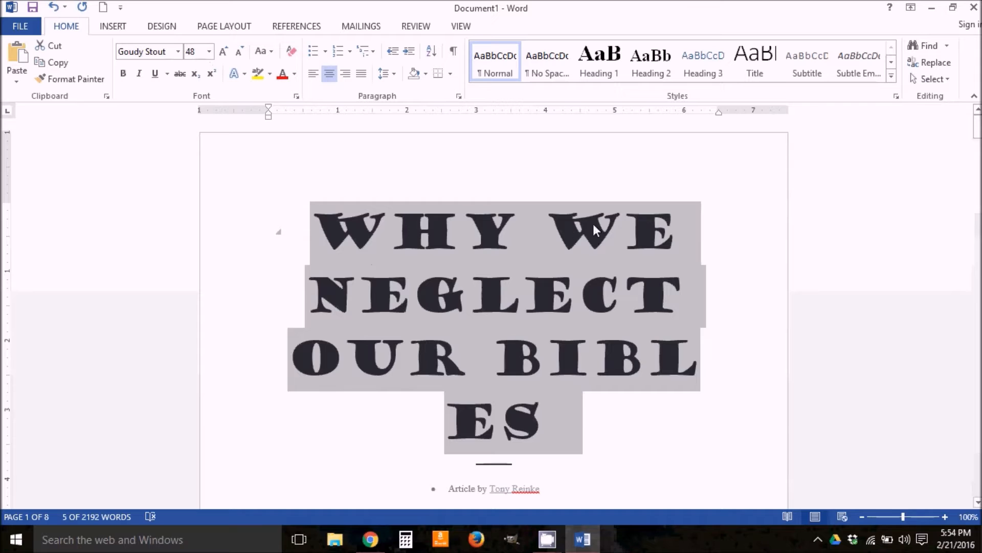
# - Reduce the font size of the title to 28
pyautogui.click(208, 51)
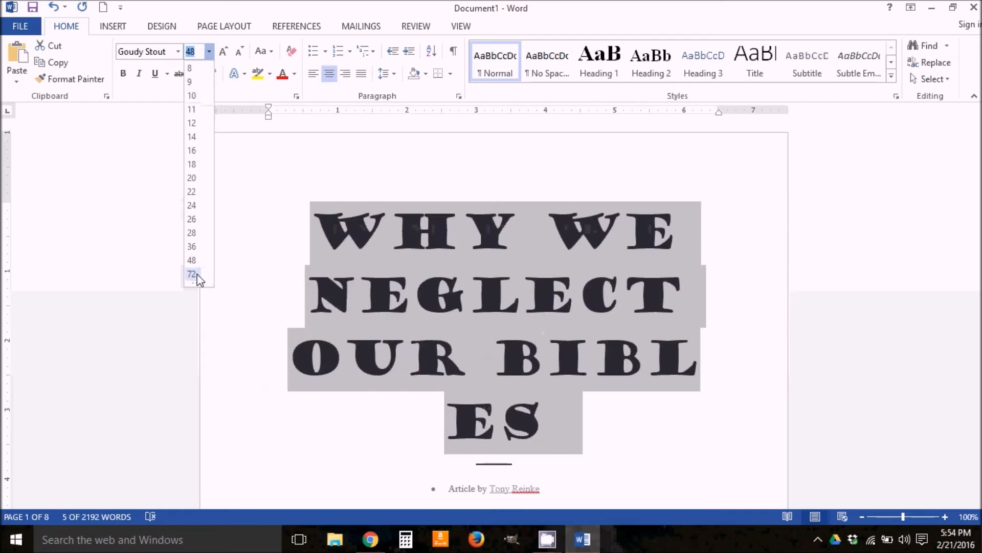
pyautogui.click(148, 215)
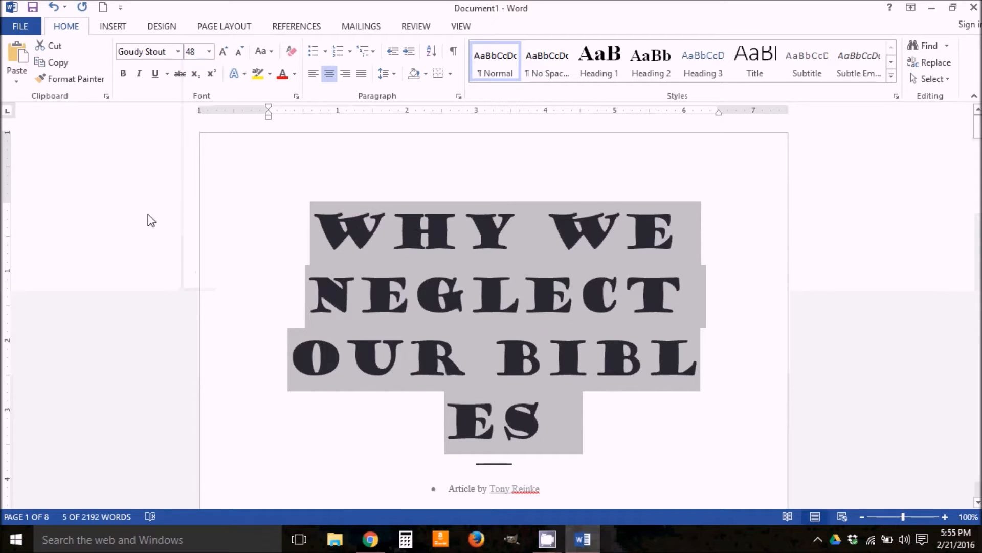
pyautogui.click(240, 51)
pyautogui.click(240, 51)
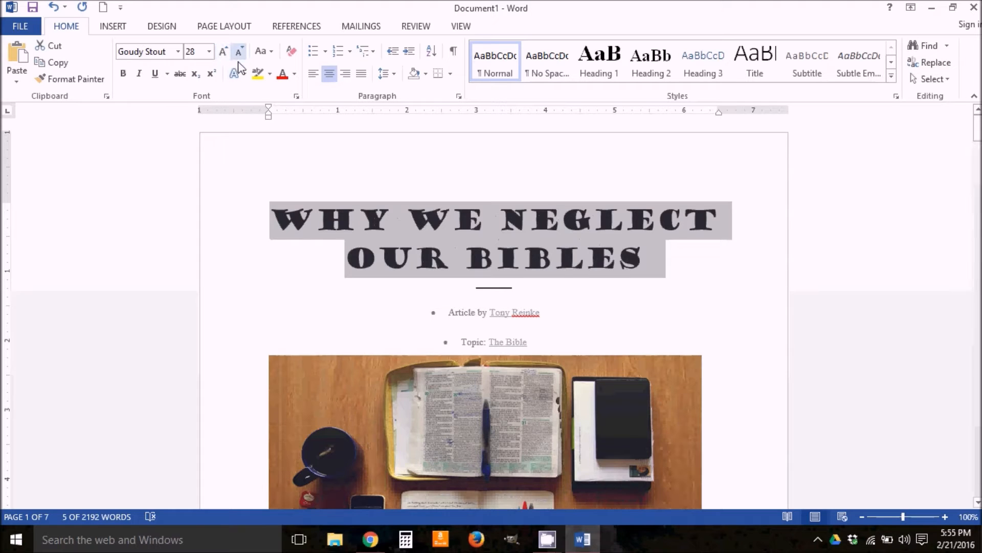
# - Try bold and italic on the title, switching each of them off again
pyautogui.click(129, 79)
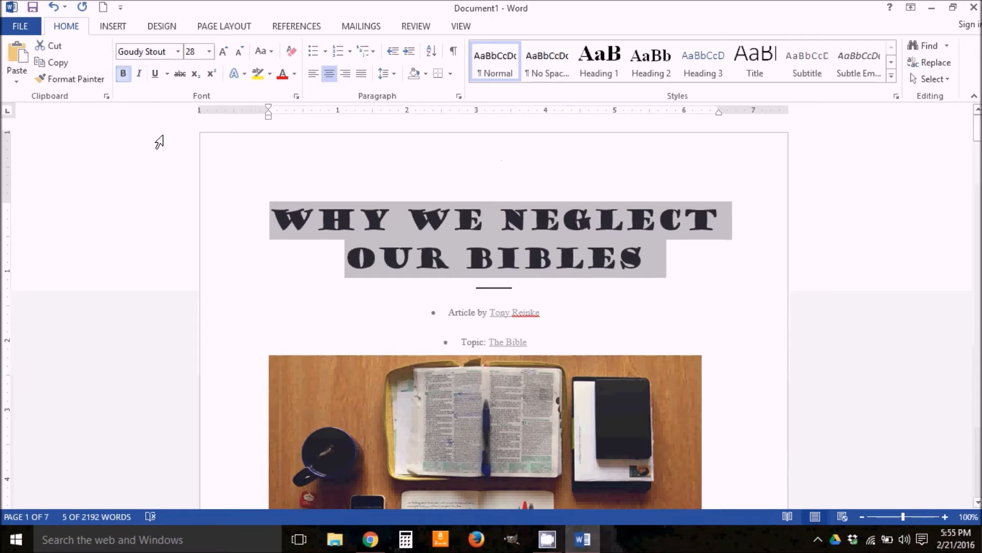
pyautogui.click(127, 77)
pyautogui.click(127, 77)
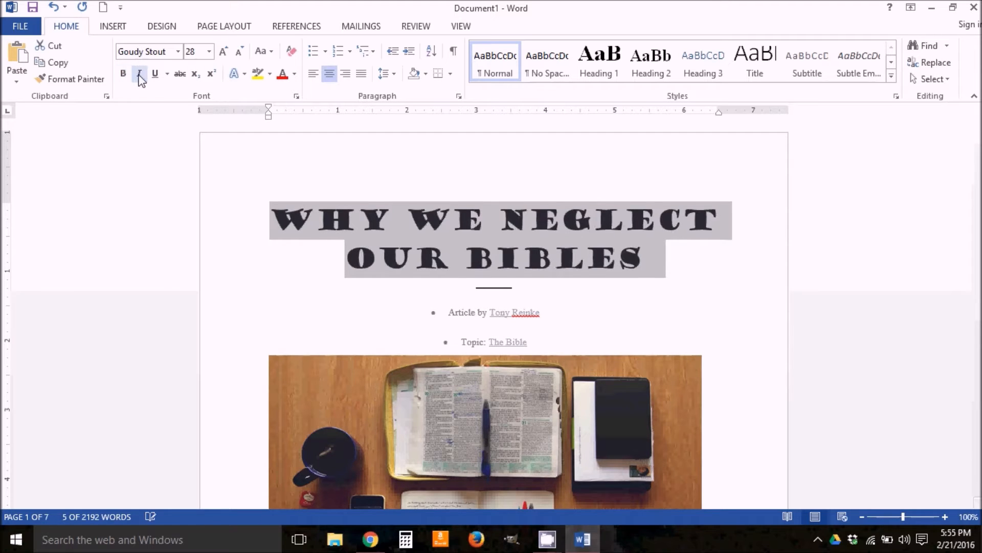
pyautogui.click(139, 75)
pyautogui.click(139, 77)
# - Try underlining and strikethrough on the title, removing each effect again
pyautogui.click(156, 75)
pyautogui.click(168, 75)
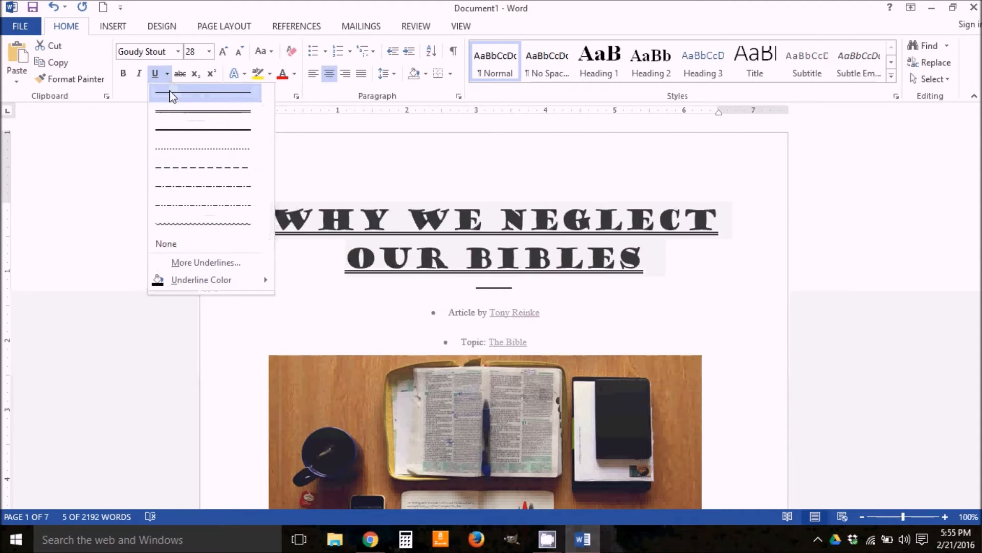
pyautogui.click(156, 75)
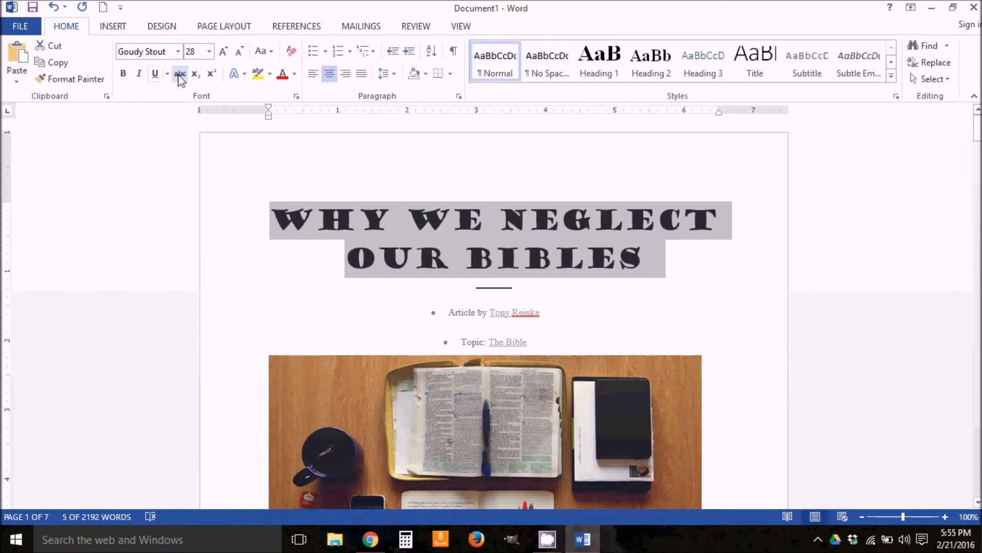
pyautogui.click(180, 75)
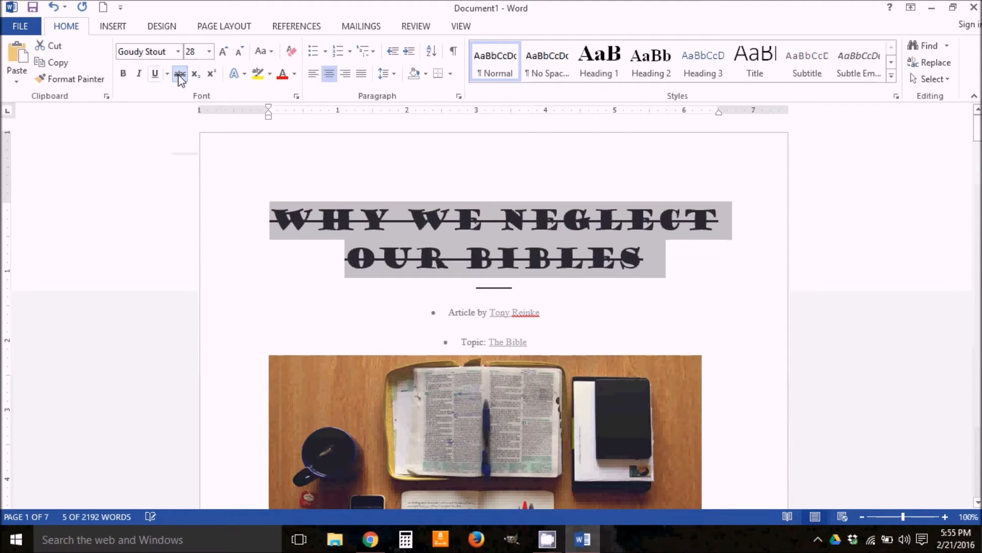
pyautogui.click(179, 75)
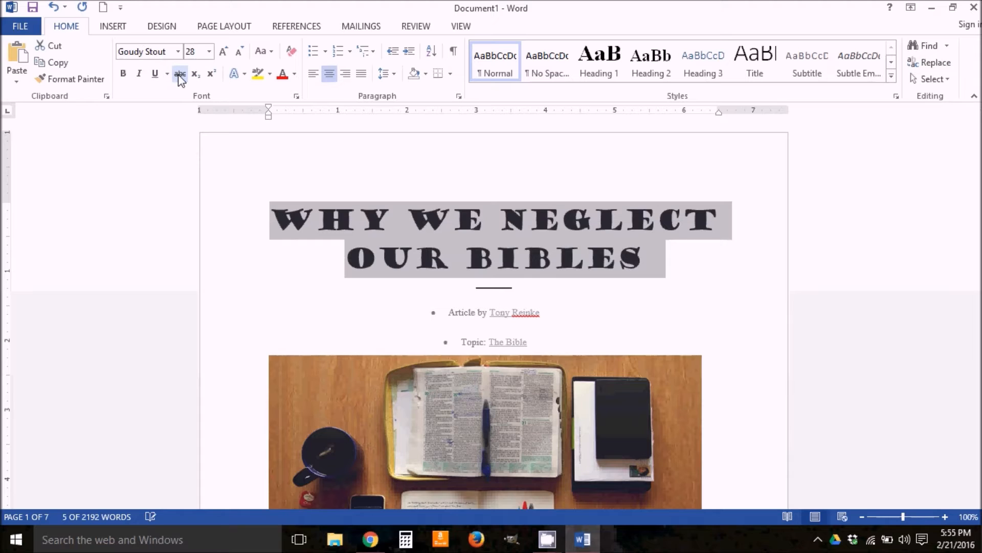
# - Try subscript and superscript on the letter Y of "Why" in the title, removing each again
pyautogui.click(383, 223)
pyautogui.moveTo(271, 219); pyautogui.dragTo(529, 226)
pyautogui.click(529, 225)
pyautogui.click(371, 220)
pyautogui.hotkey('shift', 'Right')
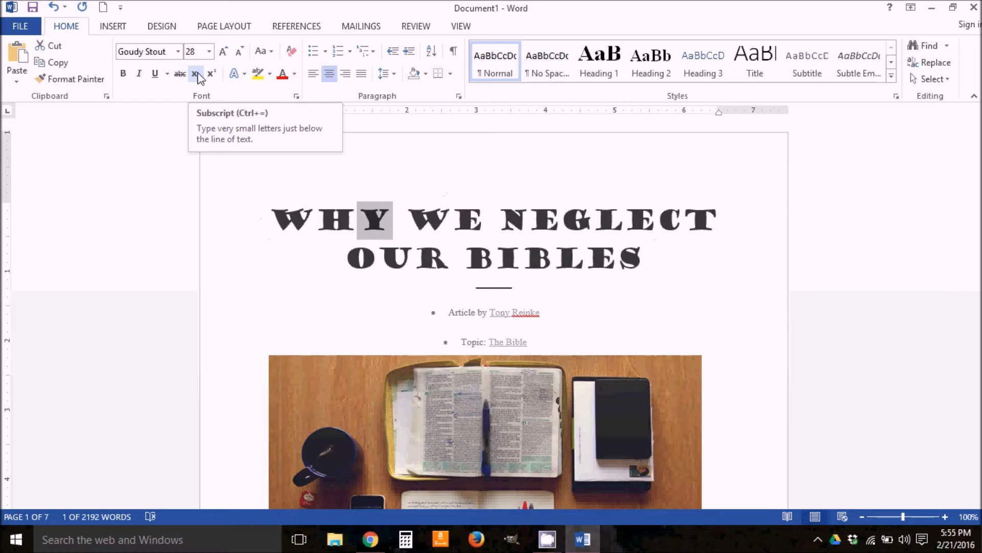
pyautogui.click(196, 75)
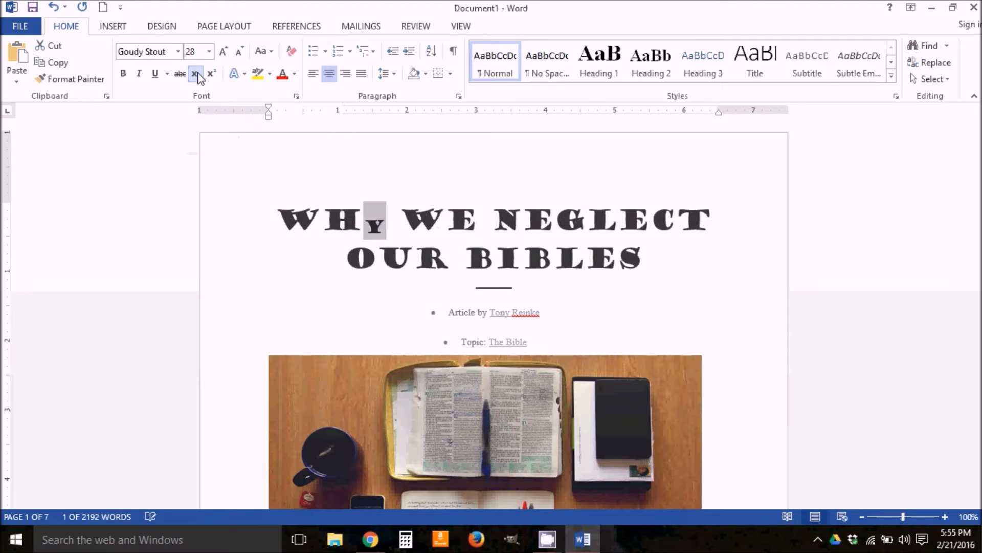
pyautogui.click(197, 75)
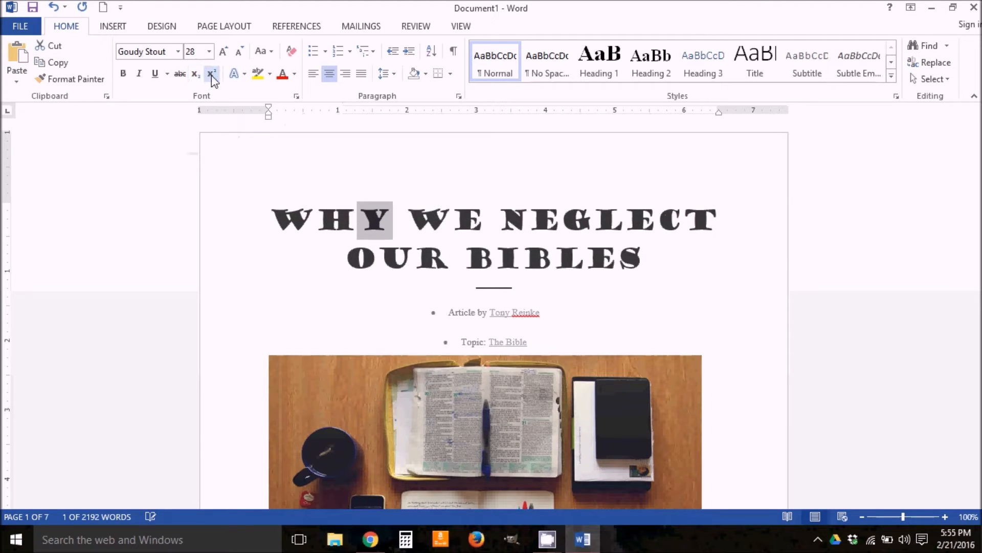
pyautogui.click(211, 75)
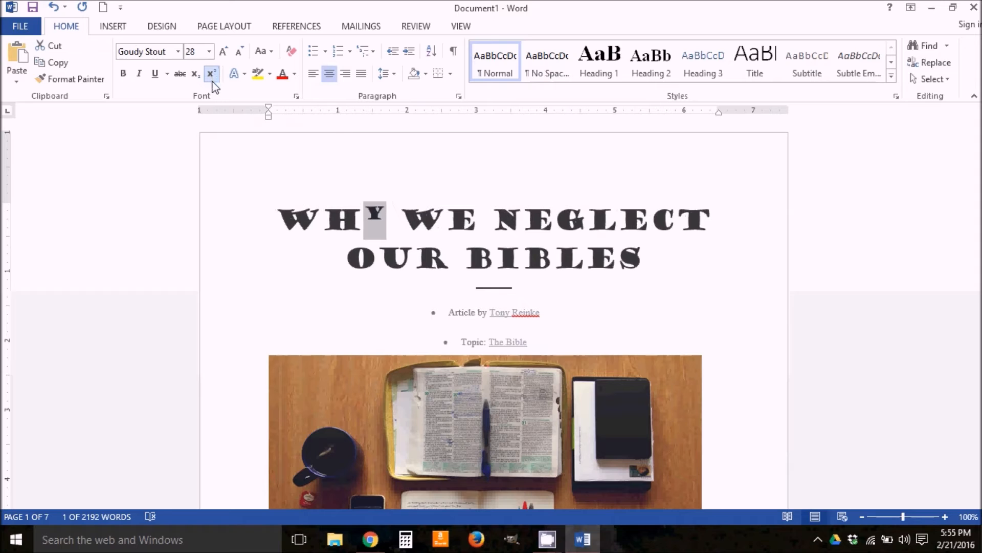
pyautogui.click(214, 74)
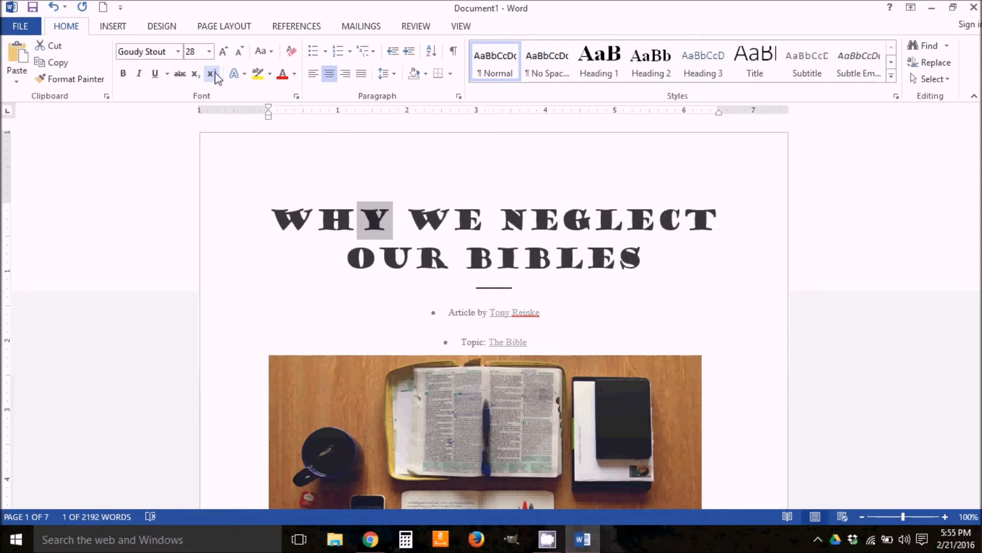
# - Convert the whole title to lowercase and set its font to Times New Roman
pyautogui.click(275, 221)
pyautogui.moveTo(275, 221); pyautogui.dragTo(650, 253)
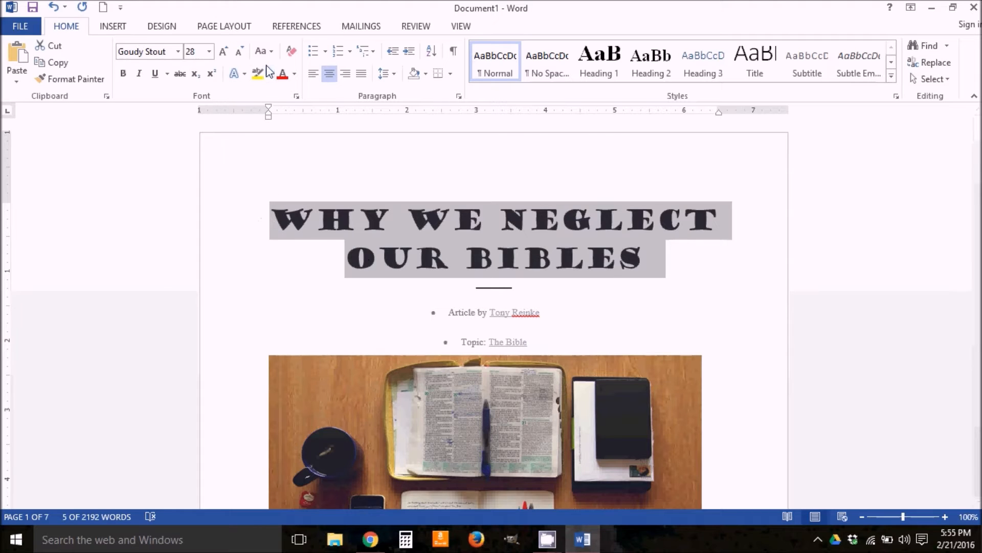
pyautogui.click(271, 53)
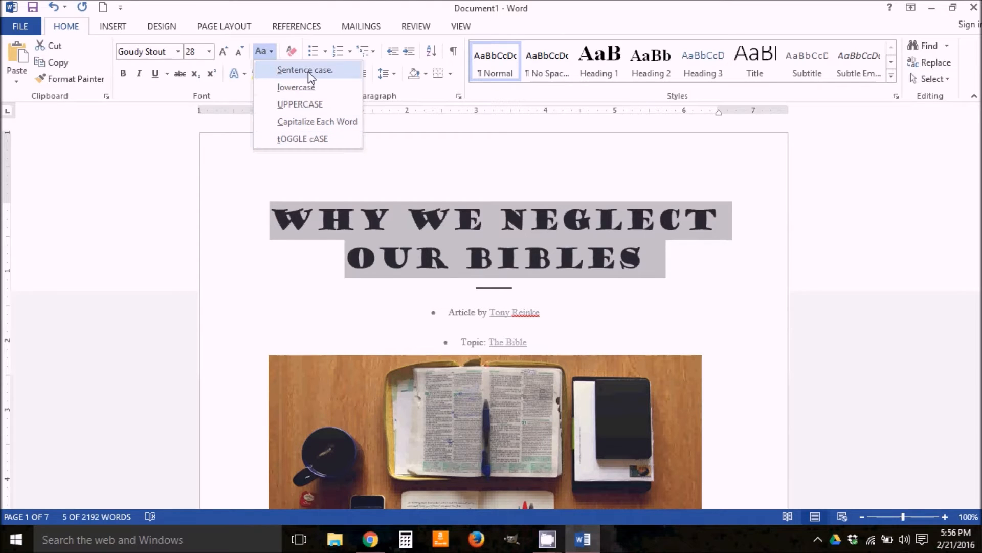
pyautogui.click(306, 89)
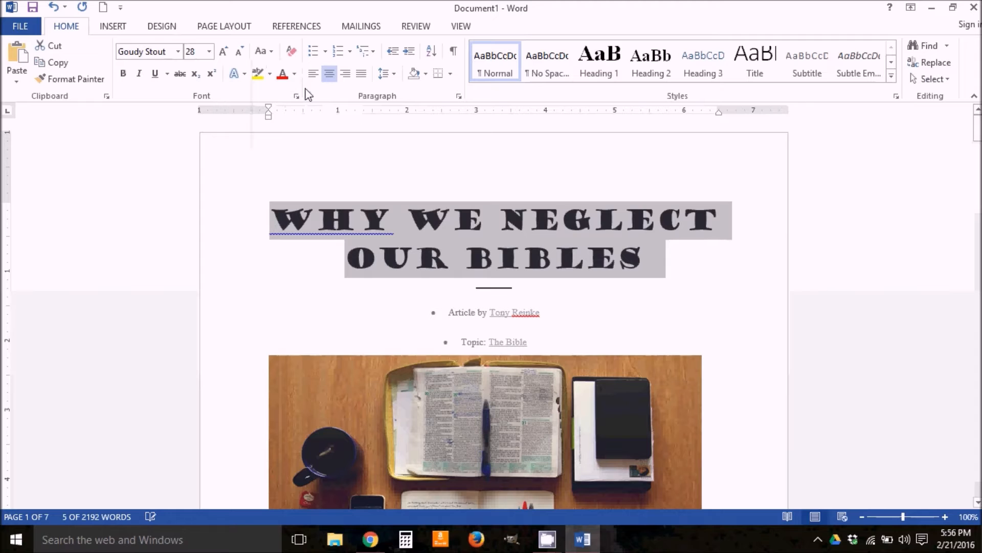
pyautogui.click(177, 51)
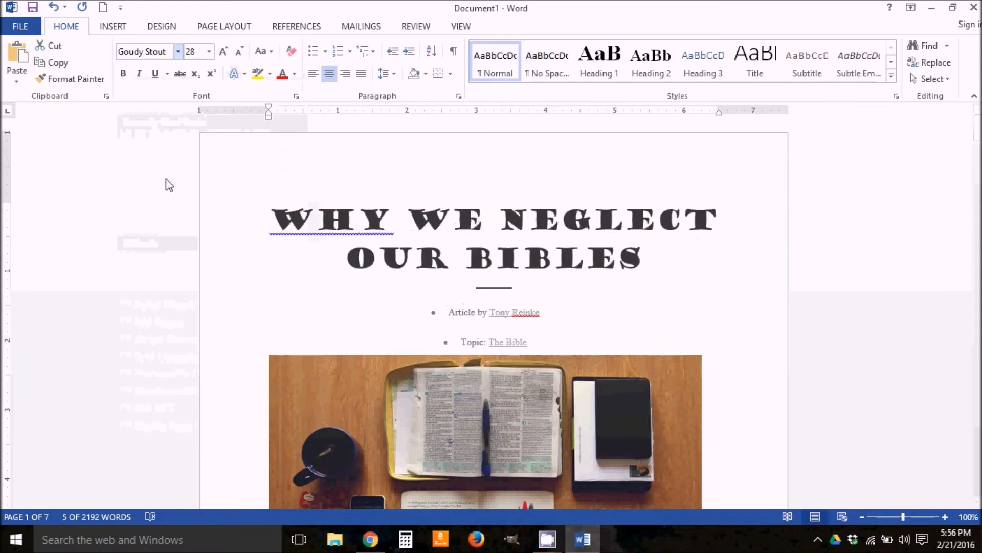
pyautogui.click(167, 182)
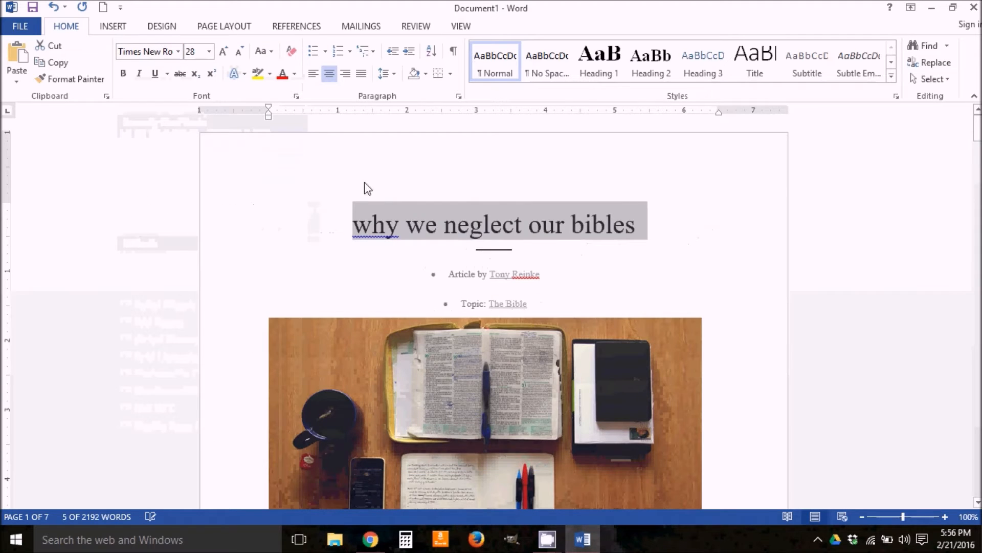
# - Change the title's capitalization to Sentence case and follow it with UPPERCASE
pyautogui.click(272, 46)
pyautogui.click(271, 46)
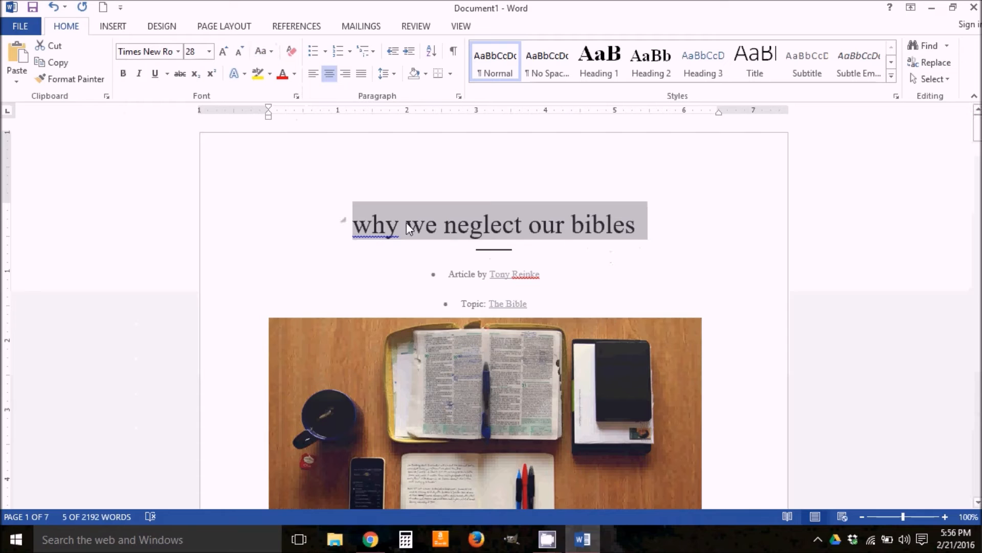
pyautogui.click(265, 51)
pyautogui.click(285, 77)
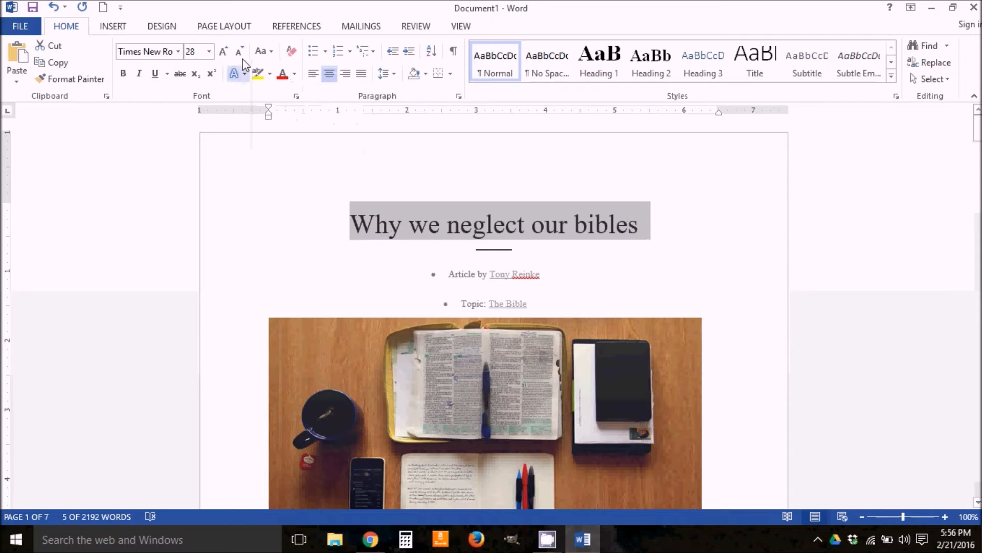
pyautogui.click(267, 52)
pyautogui.click(286, 104)
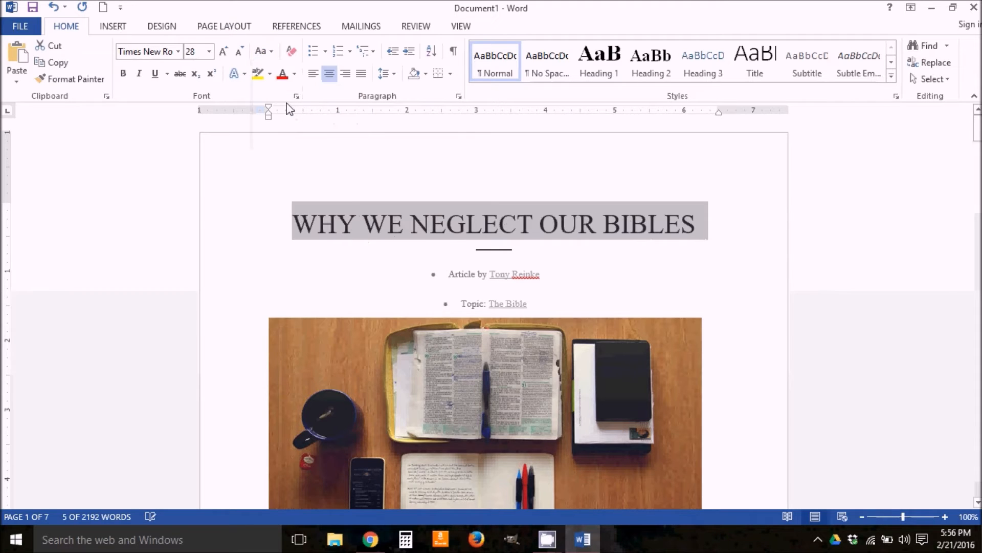
# - Change the title's case to Capitalize Each Word, then try clearing all its formatting and undo the clearing
pyautogui.click(262, 58)
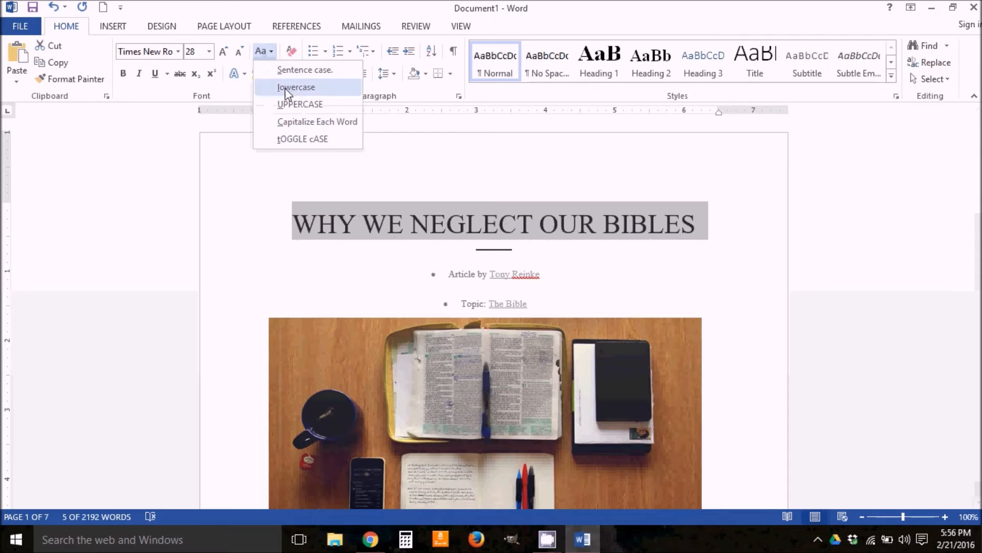
pyautogui.click(293, 122)
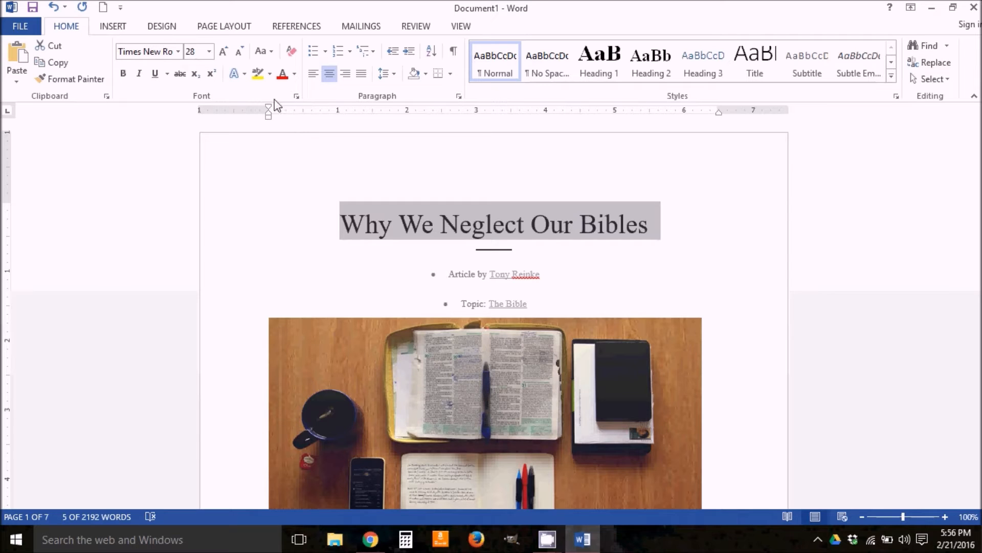
pyautogui.click(291, 54)
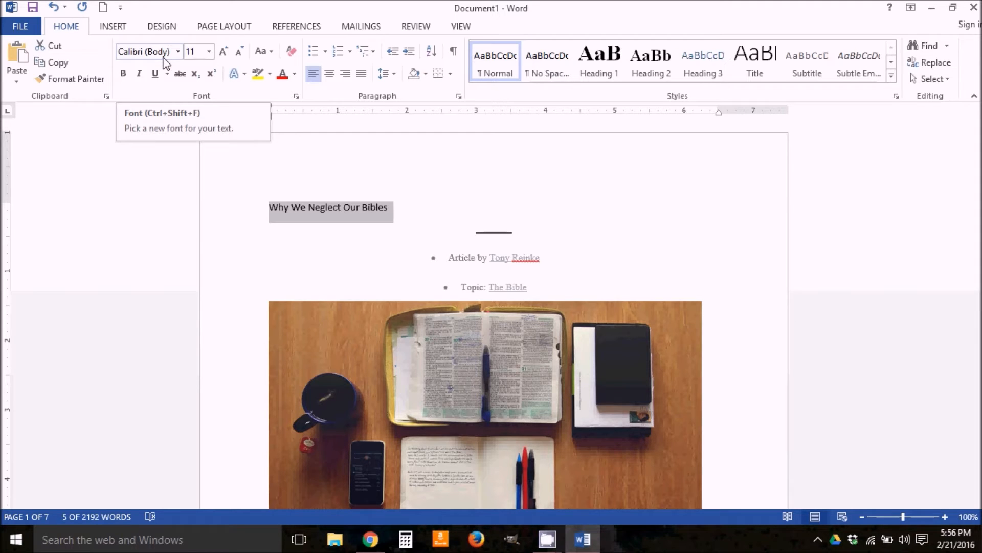
pyautogui.hotkey('ctrl', 'z')
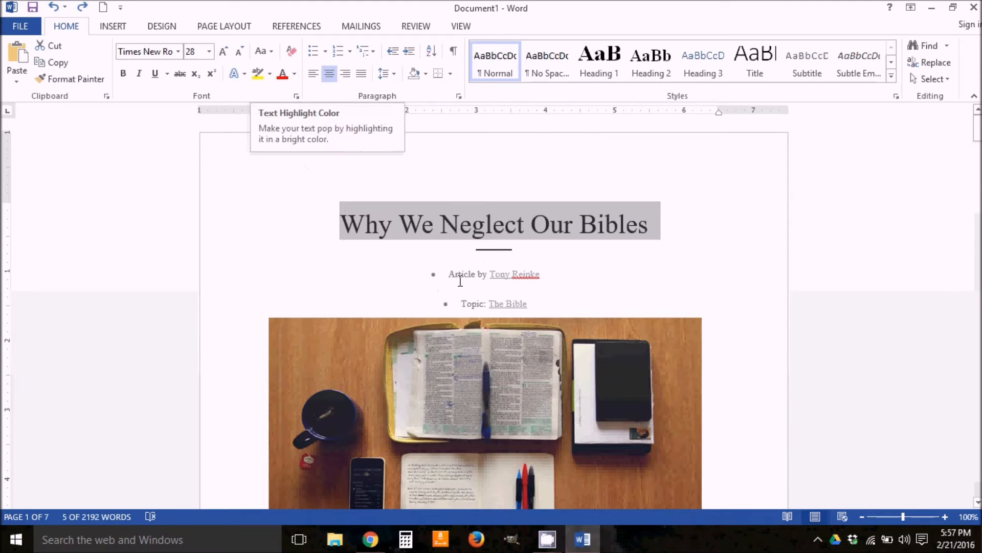
# - Try yellow text highlighting on the title and remove it again with No Color
pyautogui.click(439, 274)
pyautogui.click(369, 251)
pyautogui.click(287, 220)
pyautogui.click(257, 233)
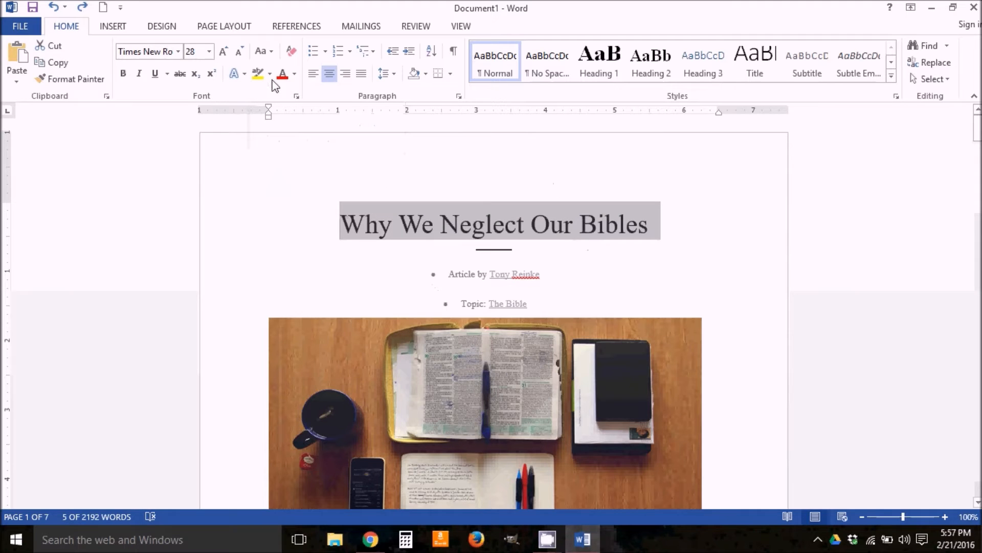
pyautogui.click(253, 77)
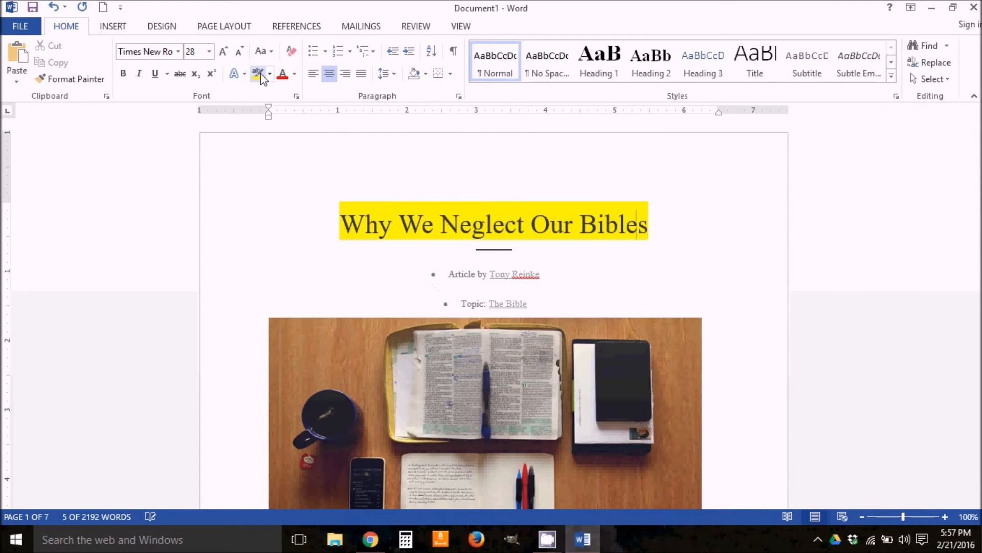
pyautogui.click(267, 74)
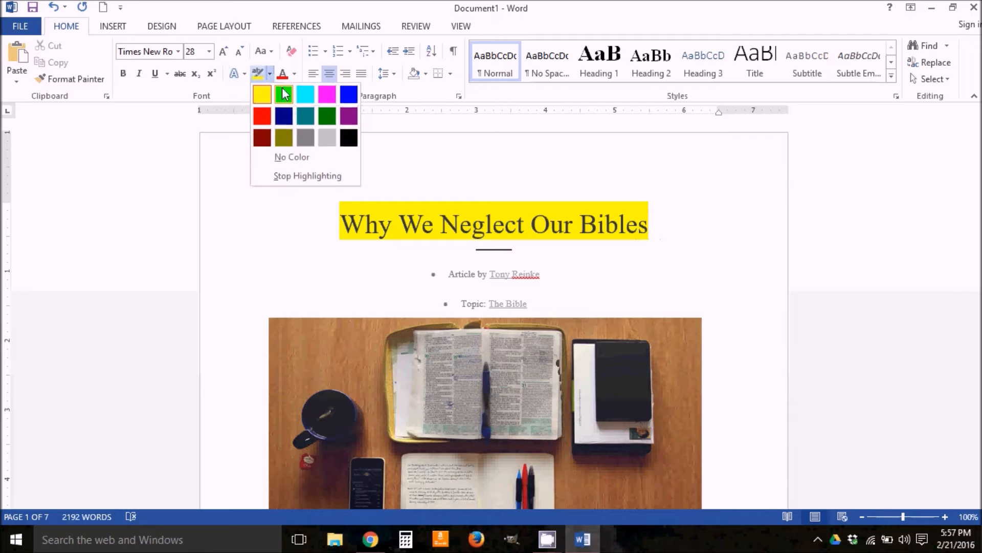
pyautogui.click(300, 159)
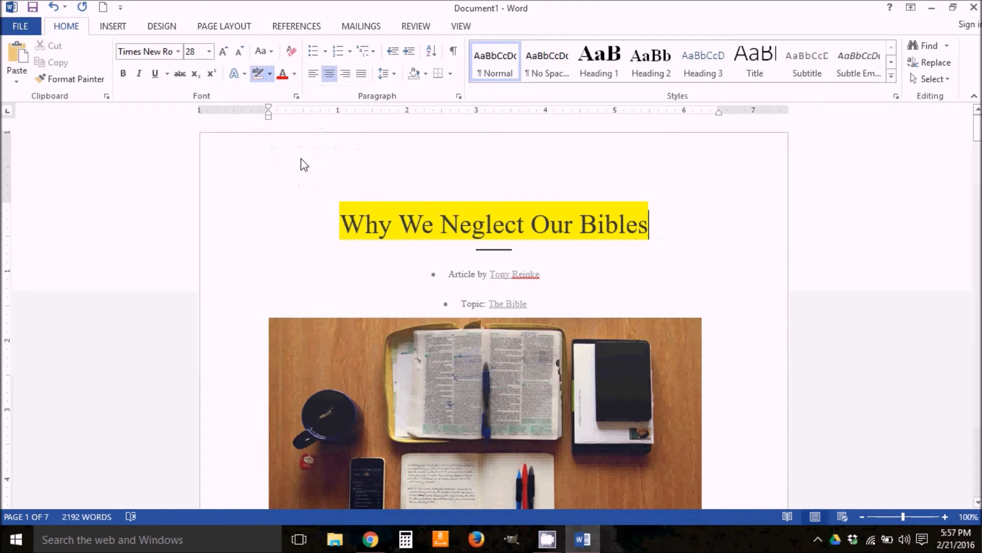
pyautogui.click(335, 287)
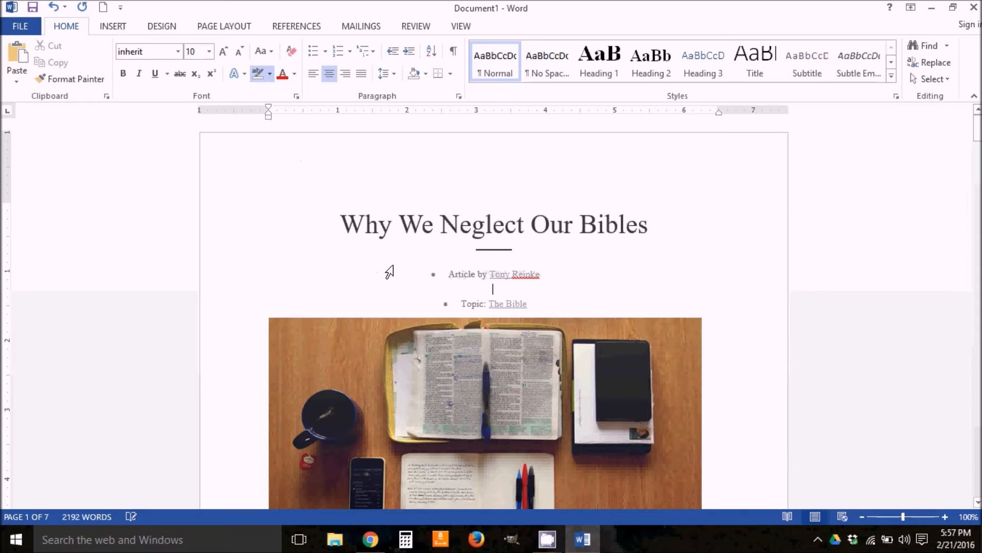
pyautogui.click(270, 74)
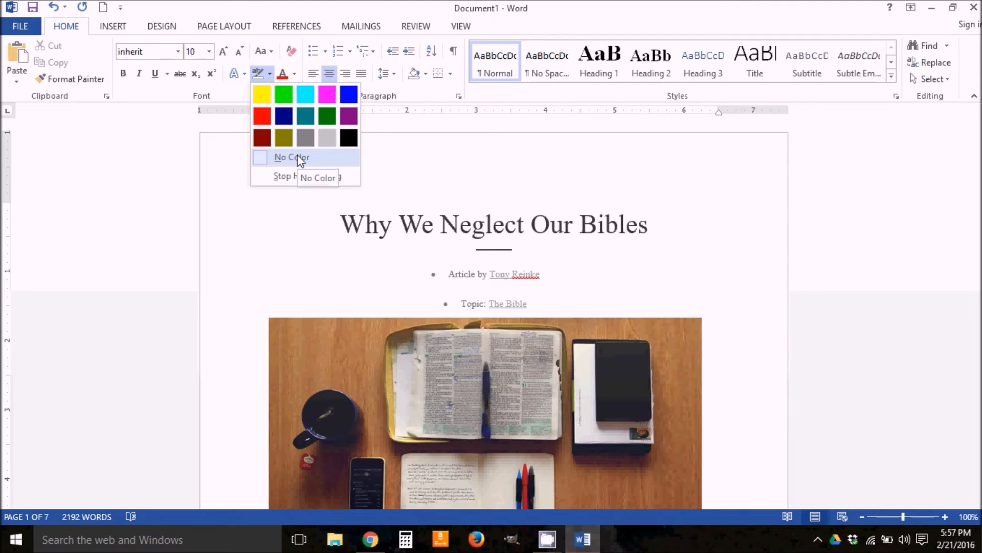
pyautogui.click(297, 156)
pyautogui.click(270, 74)
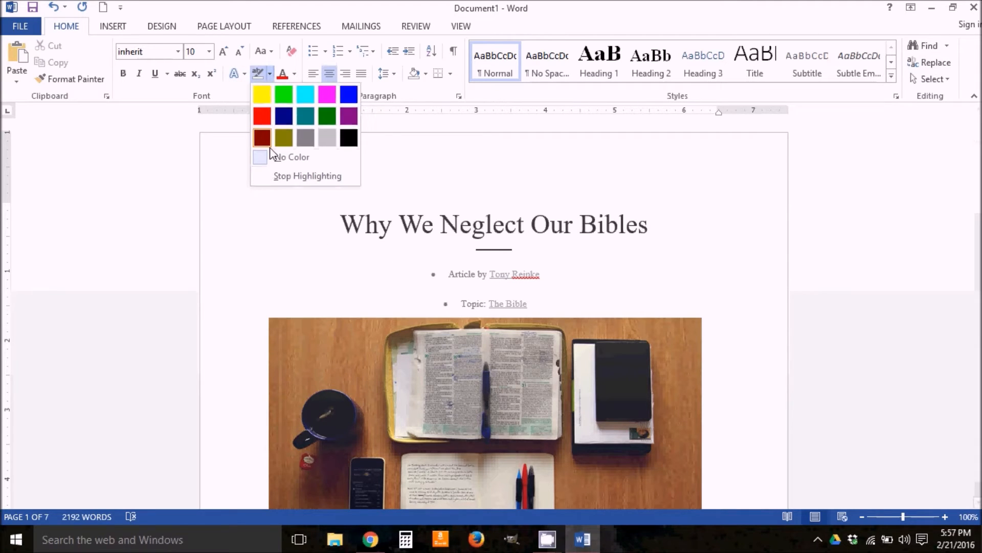
pyautogui.click(293, 162)
pyautogui.click(287, 245)
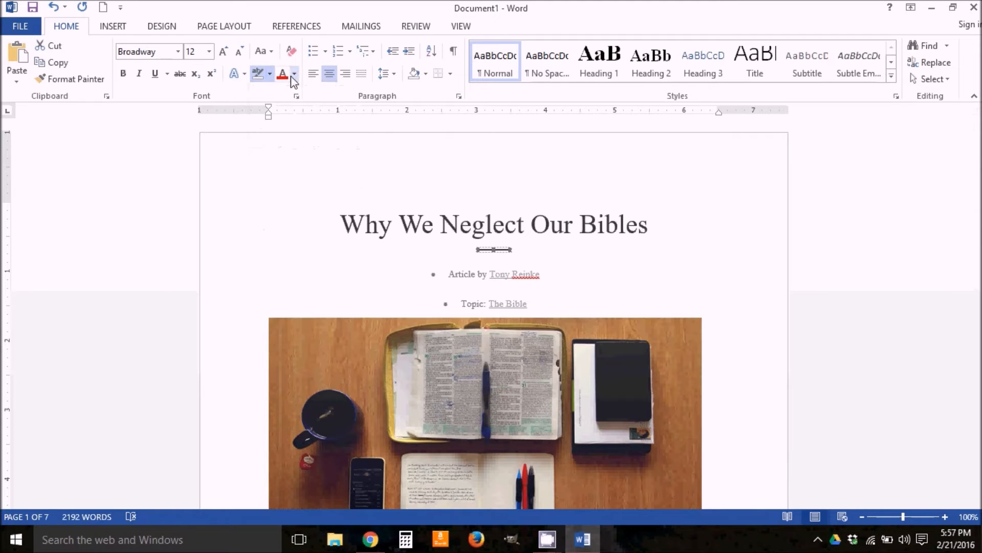
pyautogui.click(310, 236)
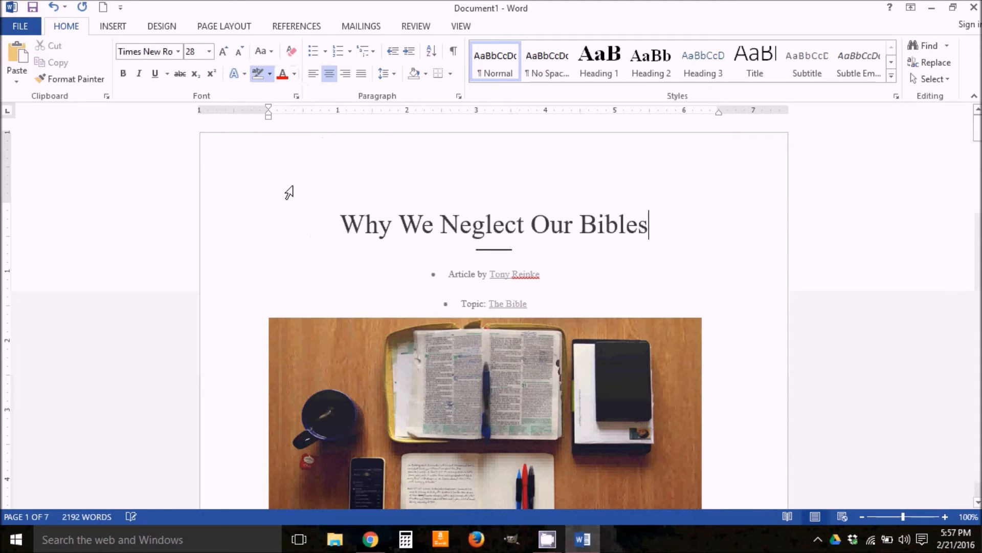
# - Set the whole title's font color to red, then change it to the standard light green
pyautogui.click(284, 79)
pyautogui.click(246, 236)
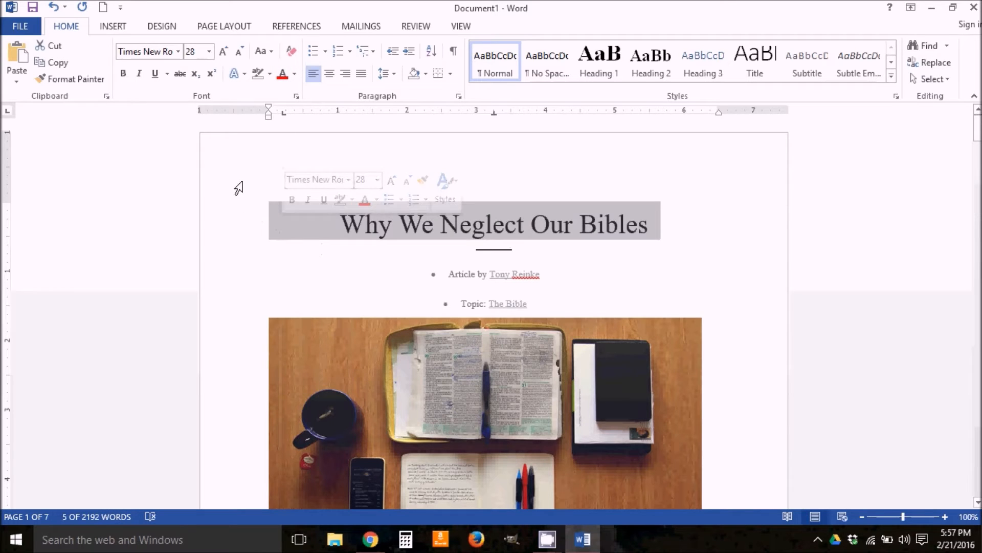
pyautogui.click(283, 75)
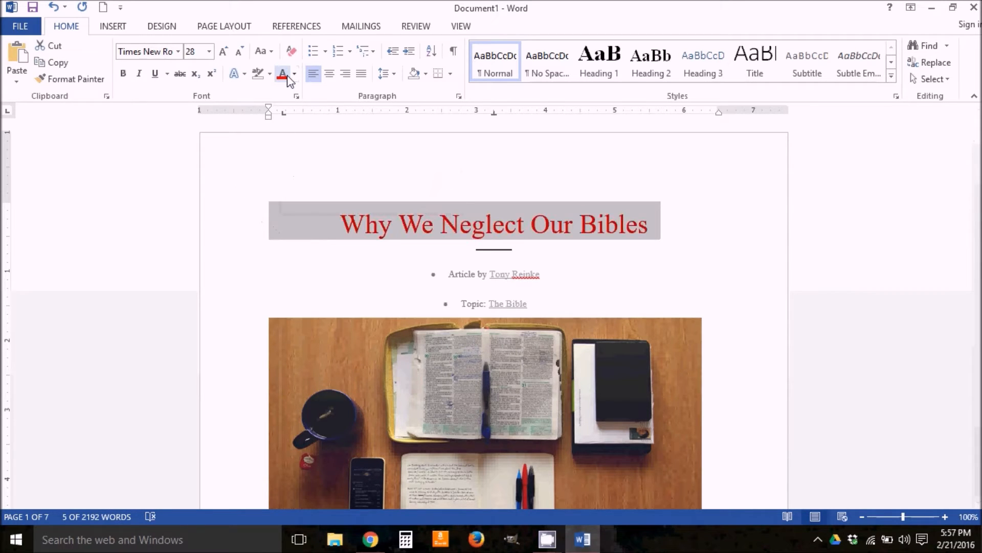
pyautogui.click(295, 74)
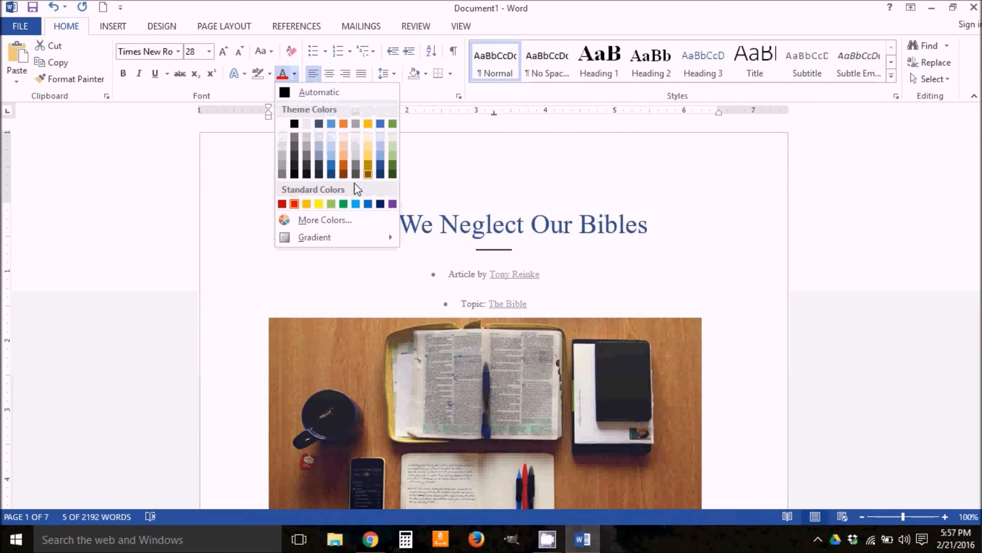
pyautogui.click(331, 204)
pyautogui.click(306, 252)
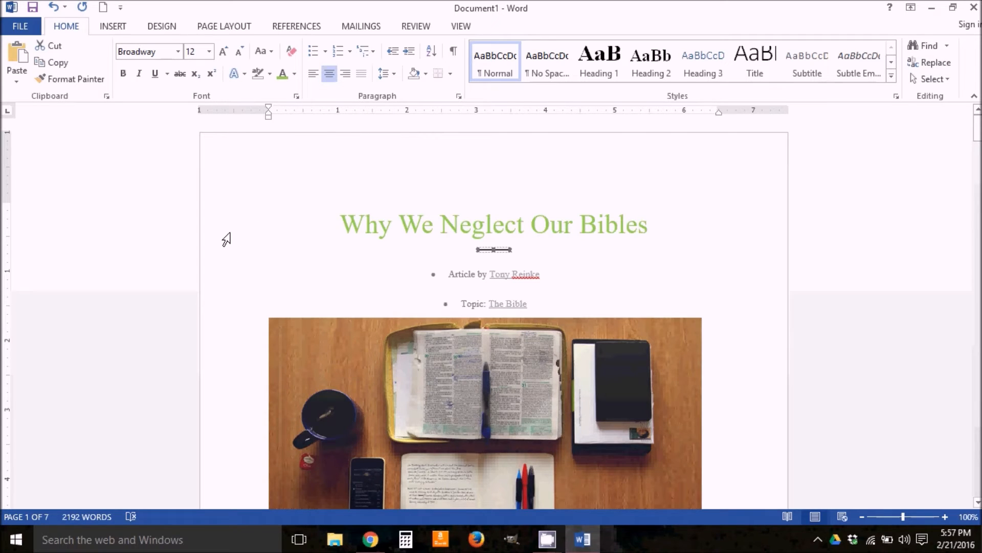
# - Try selecting whole lines: the title with the rule below it, the rule line alone and the title alone, ending with nothing selected
pyautogui.moveTo(226, 239); pyautogui.dragTo(268, 272)
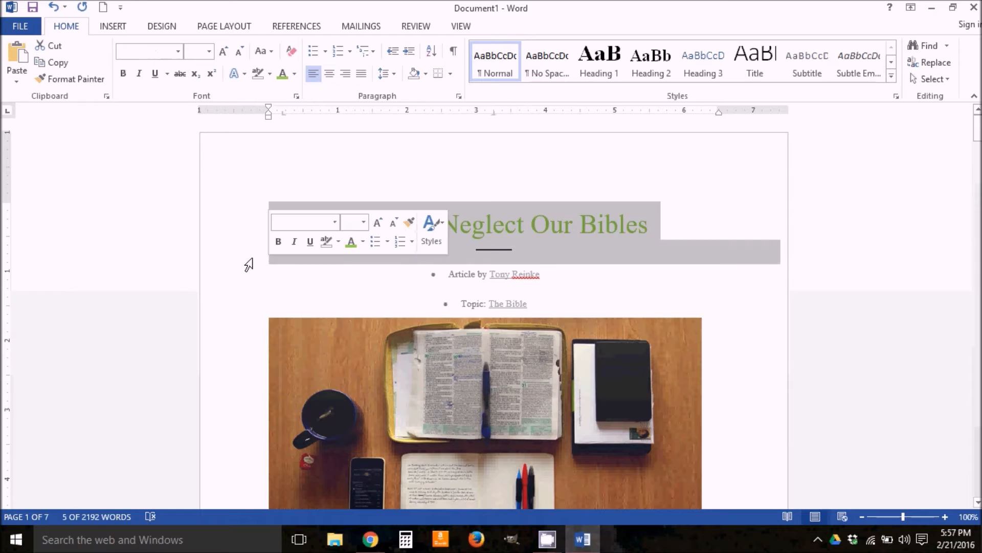
pyautogui.click(206, 232)
pyautogui.click(205, 232)
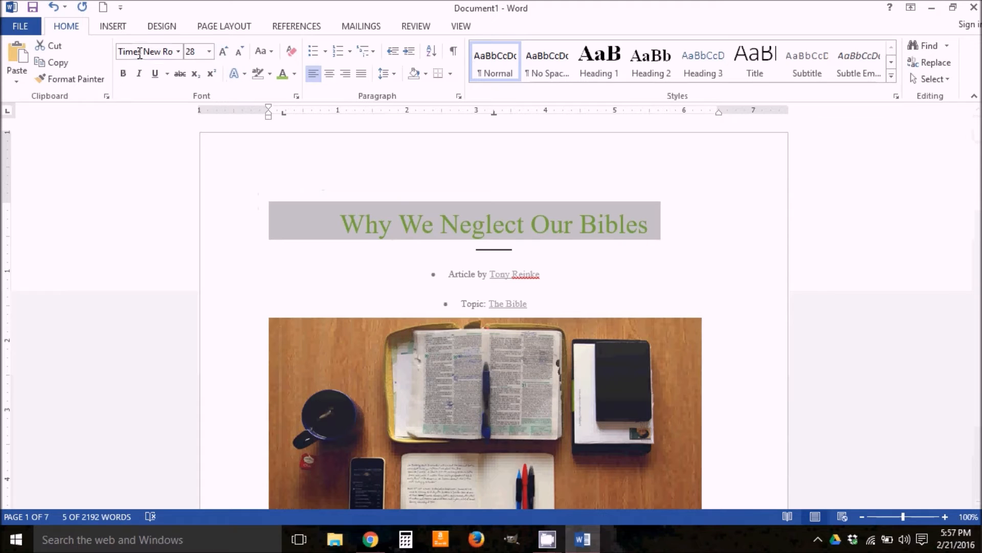
pyautogui.click(220, 247)
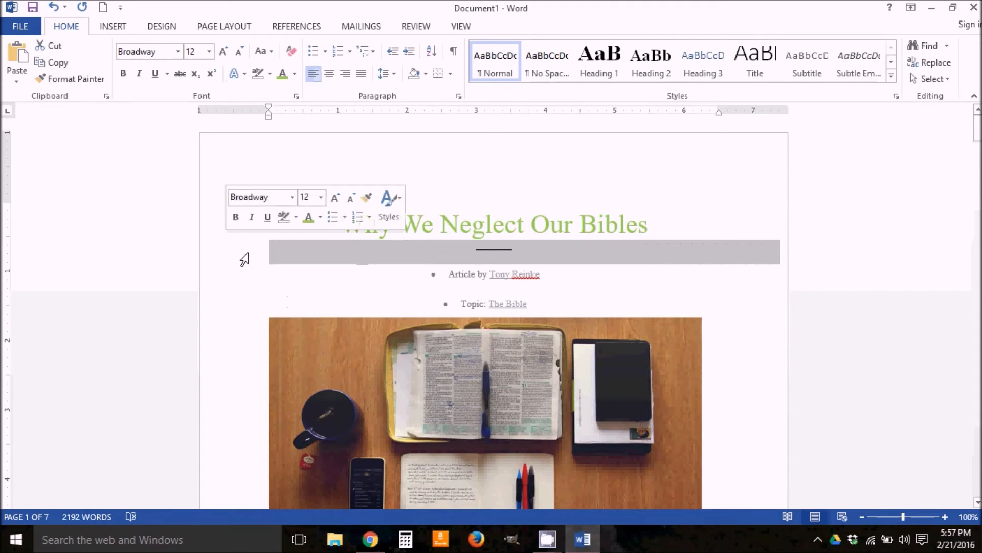
pyautogui.click(679, 228)
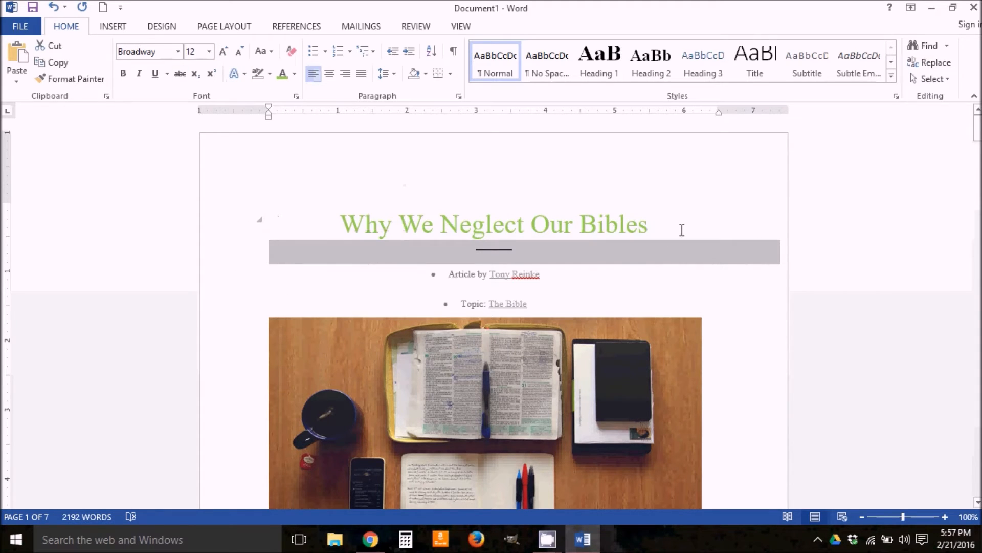
pyautogui.click(202, 232)
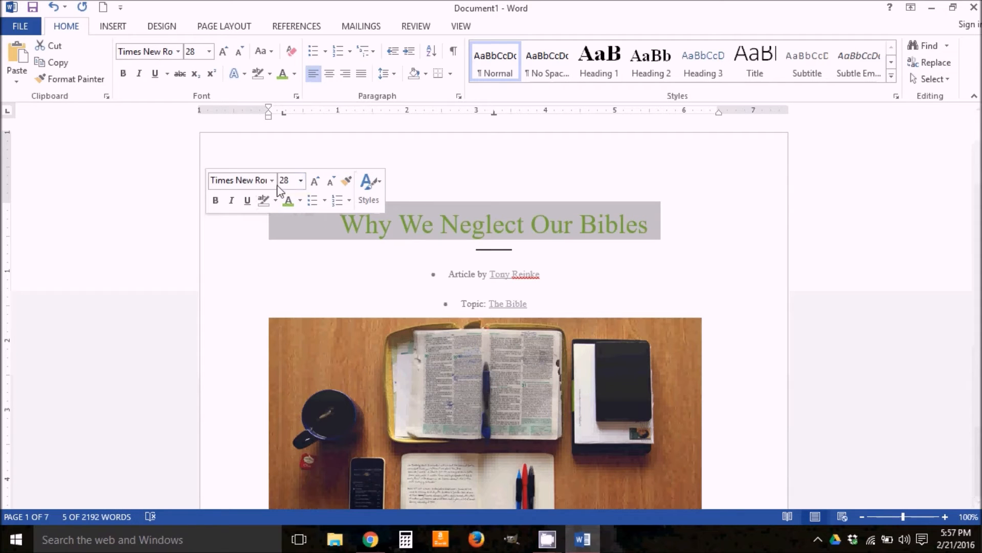
pyautogui.click(577, 209)
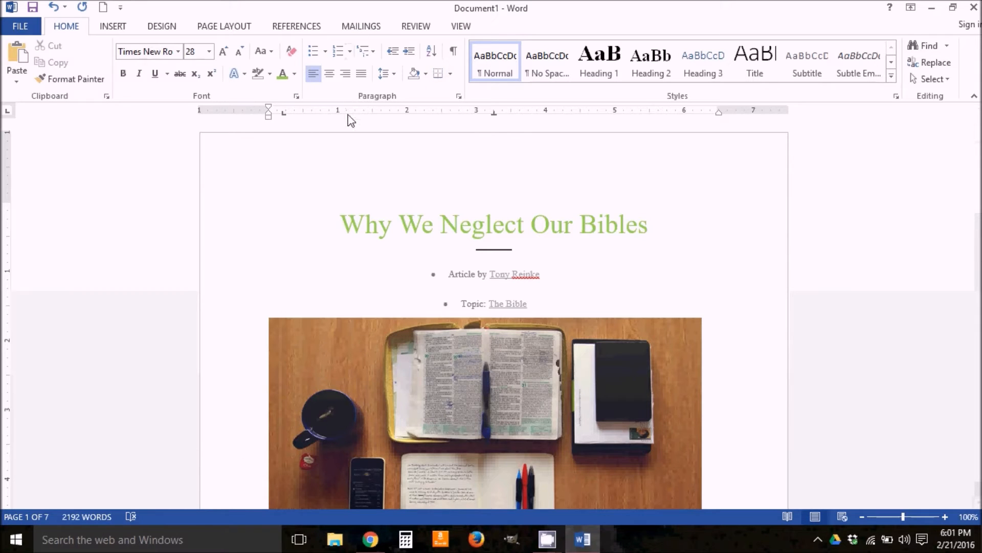
# - Try centering the paragraph beginning "One thing I know" under Reason 1, then align it left again
pyautogui.click(383, 187)
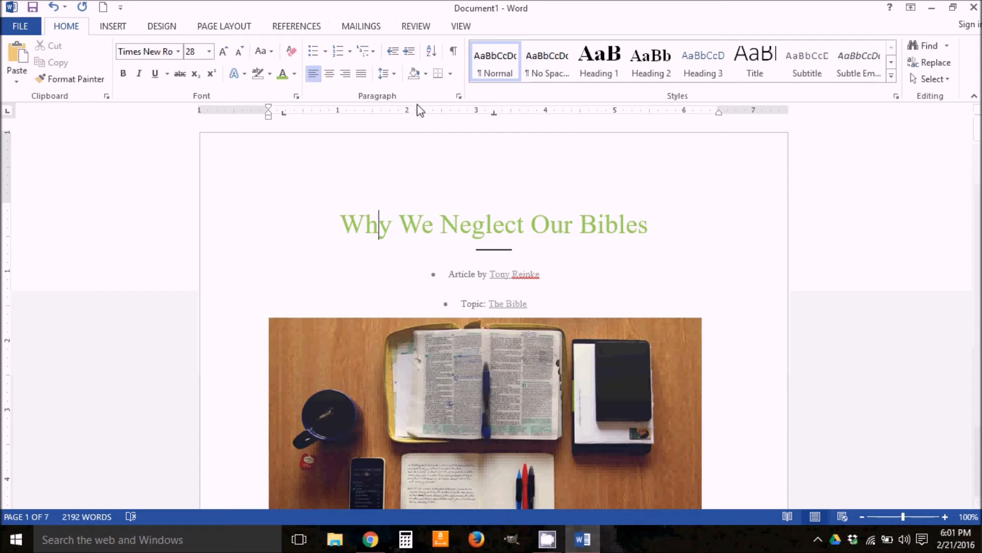
pyautogui.scroll(-10, 367, 132)
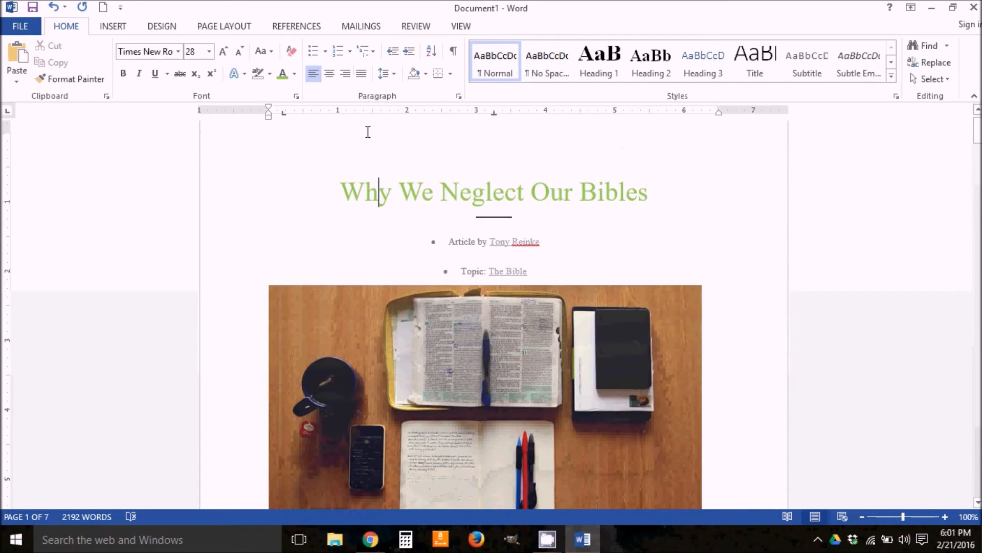
pyautogui.scroll(-3, 406, 179)
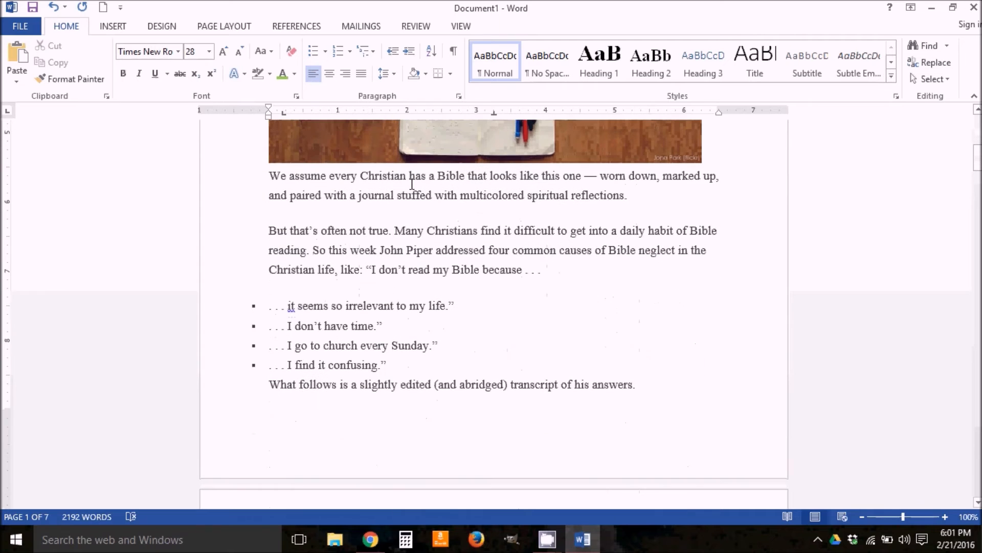
pyautogui.scroll(-15, 411, 184)
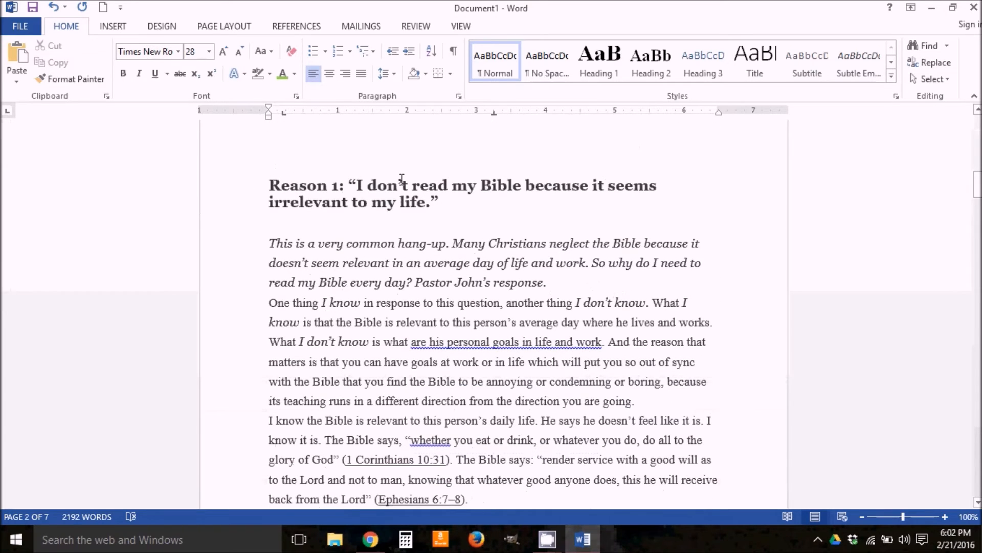
pyautogui.scroll(-4, 401, 177)
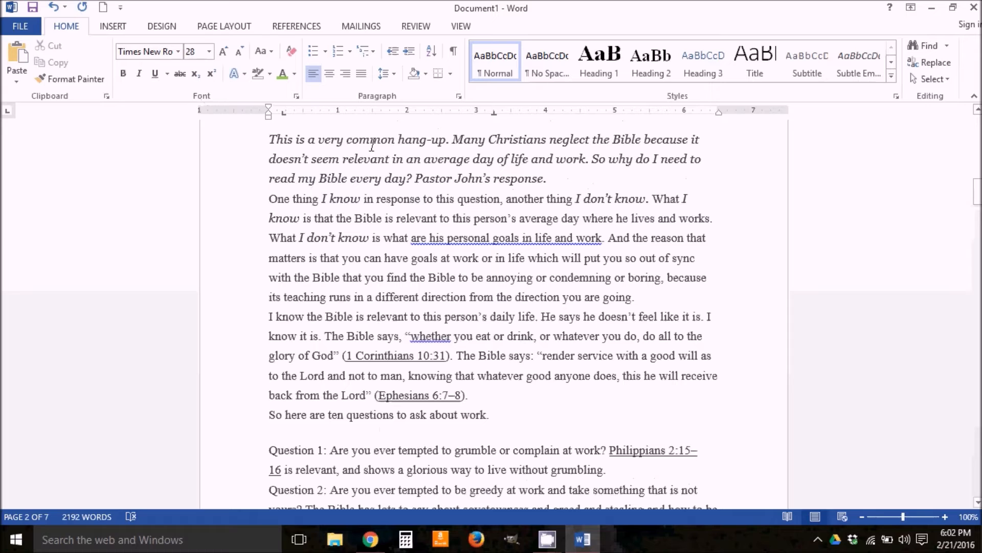
pyautogui.click(378, 216)
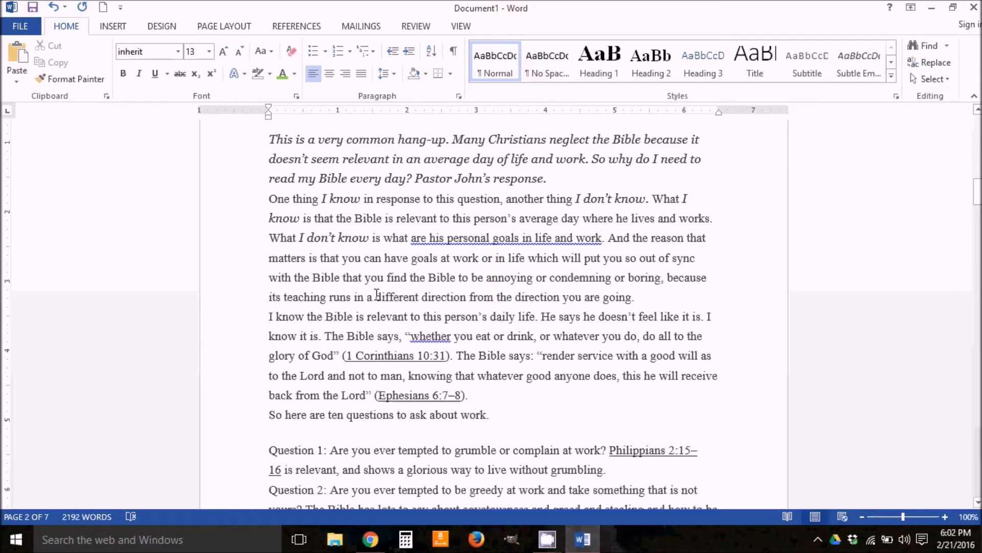
pyautogui.click(330, 75)
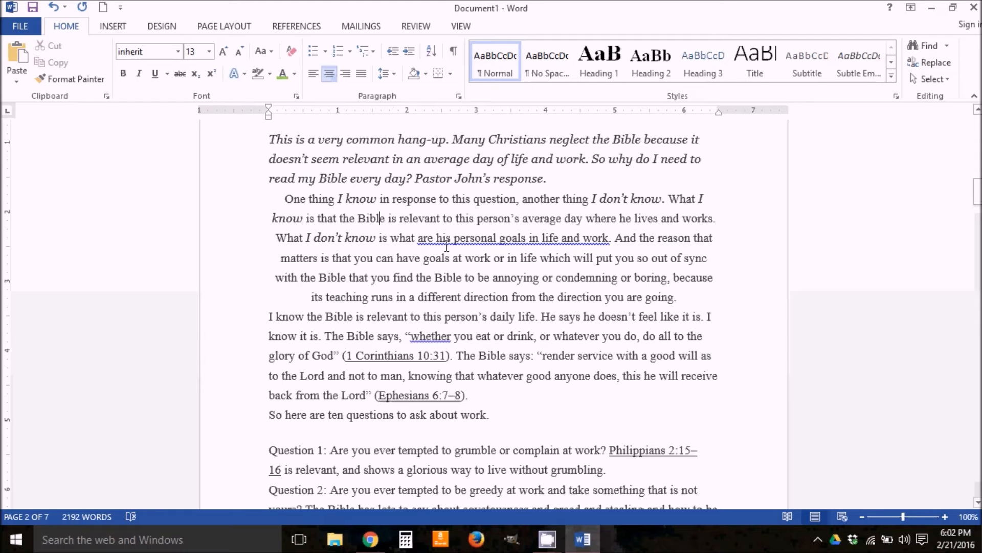
pyautogui.moveTo(276, 198); pyautogui.dragTo(683, 297)
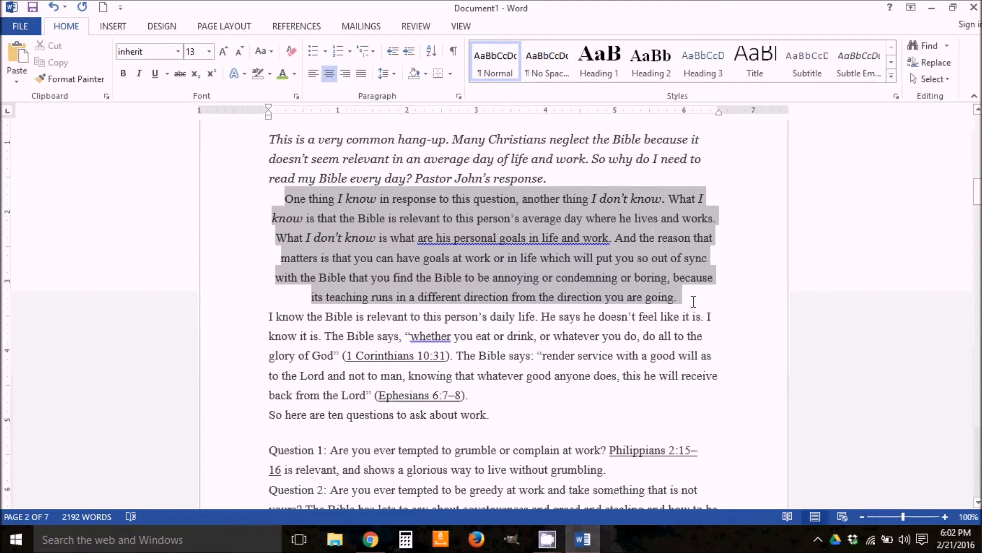
pyautogui.click(313, 73)
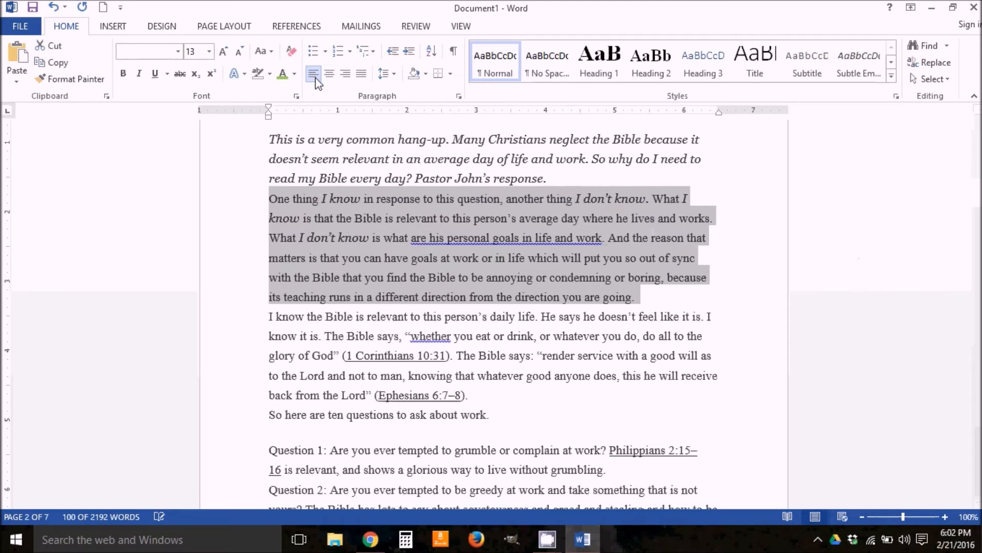
pyautogui.click(401, 235)
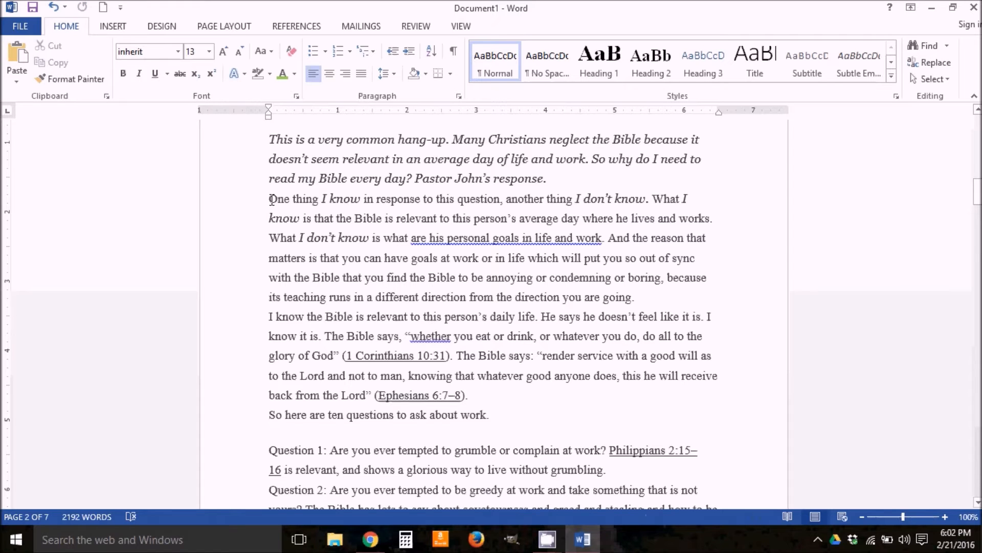
# - Insert a blank line after and before the paragraph beginning "One thing I know" to set it apart from its neighbors
pyautogui.moveTo(271, 199); pyautogui.dragTo(649, 285)
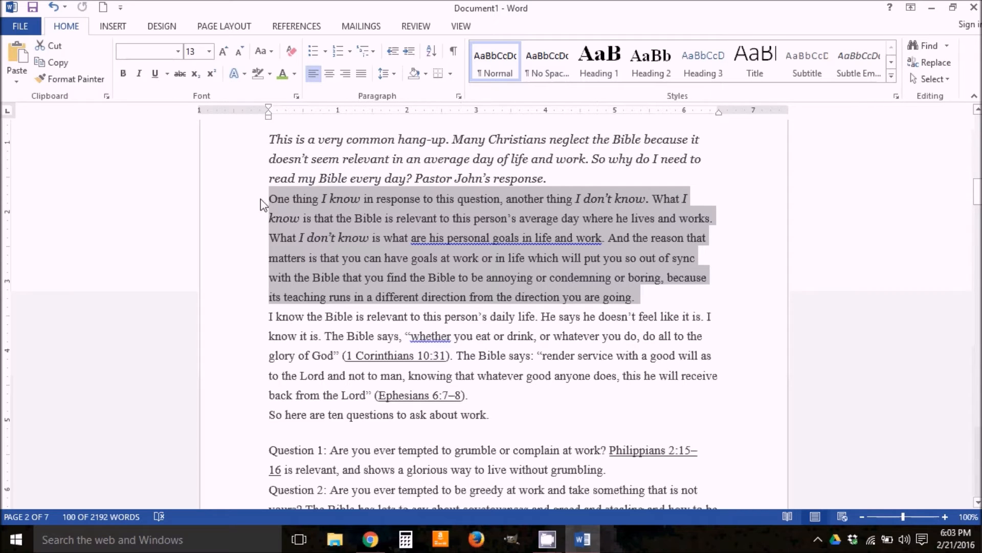
pyautogui.click(267, 317)
pyautogui.press('Return')
pyautogui.hotkey('ctrl', 'Up')
pyautogui.hotkey('ctrl', 'Up')
pyautogui.press('Return')
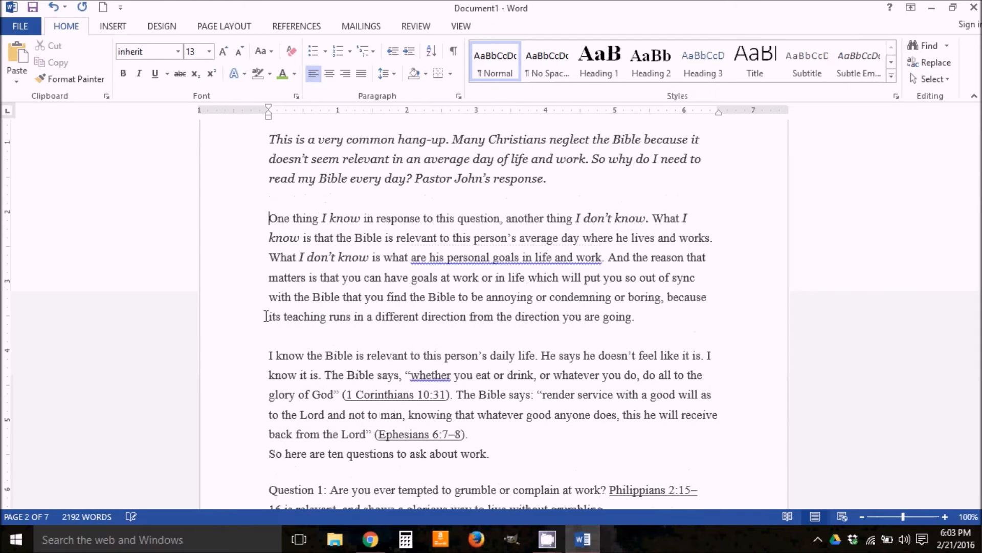
# - Try right, centered and justified alignment on the paragraph beginning "One thing I know", ending with it aligned left again
pyautogui.moveTo(640, 317); pyautogui.dragTo(304, 220)
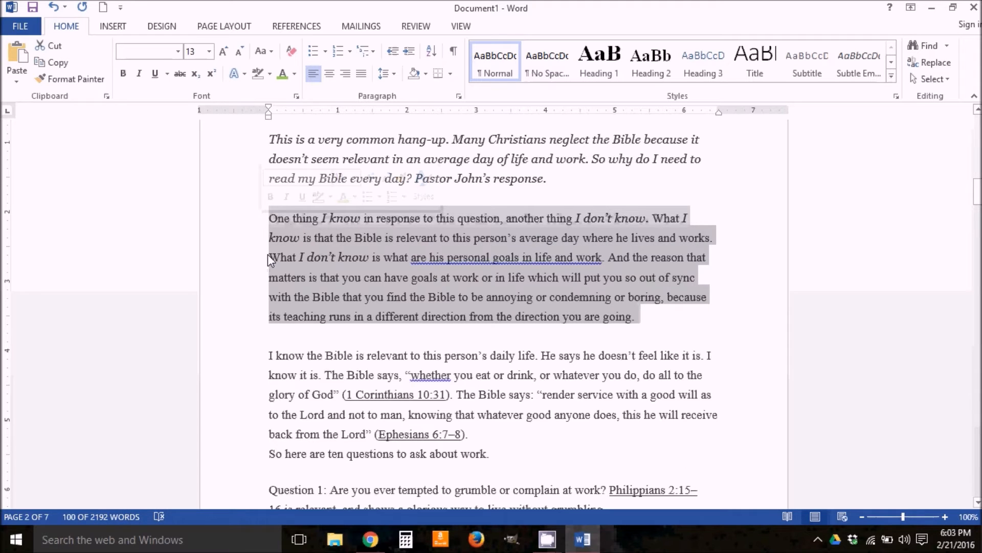
pyautogui.click(347, 77)
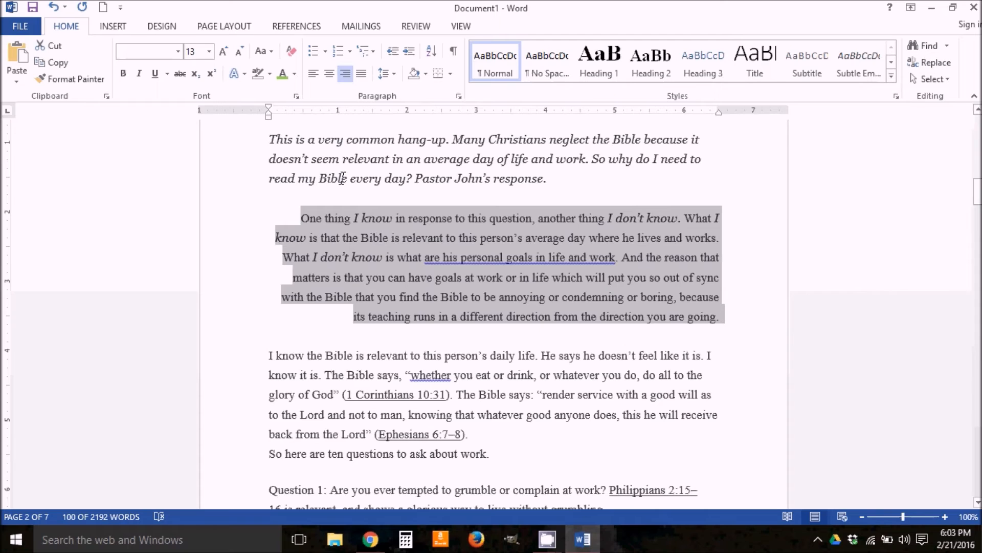
pyautogui.click(328, 73)
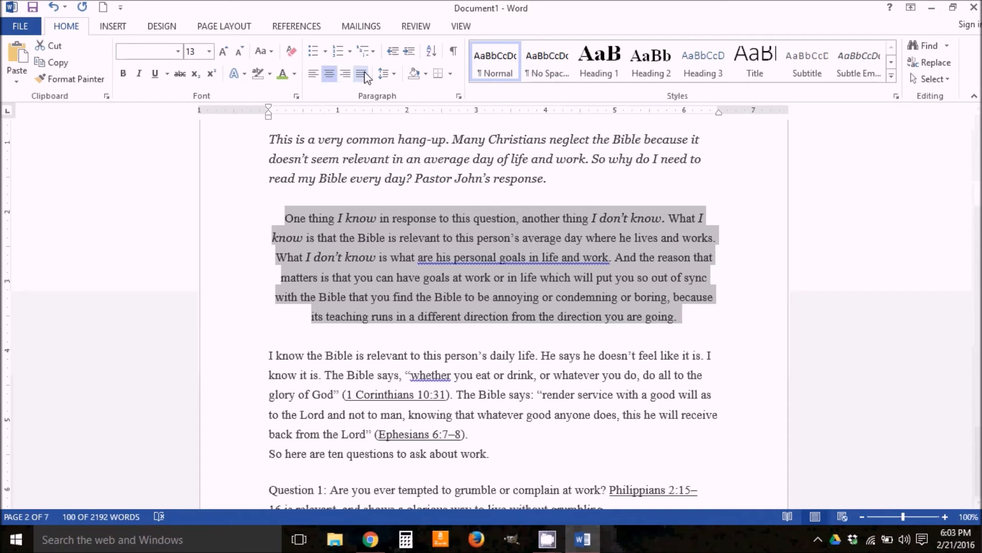
pyautogui.click(314, 74)
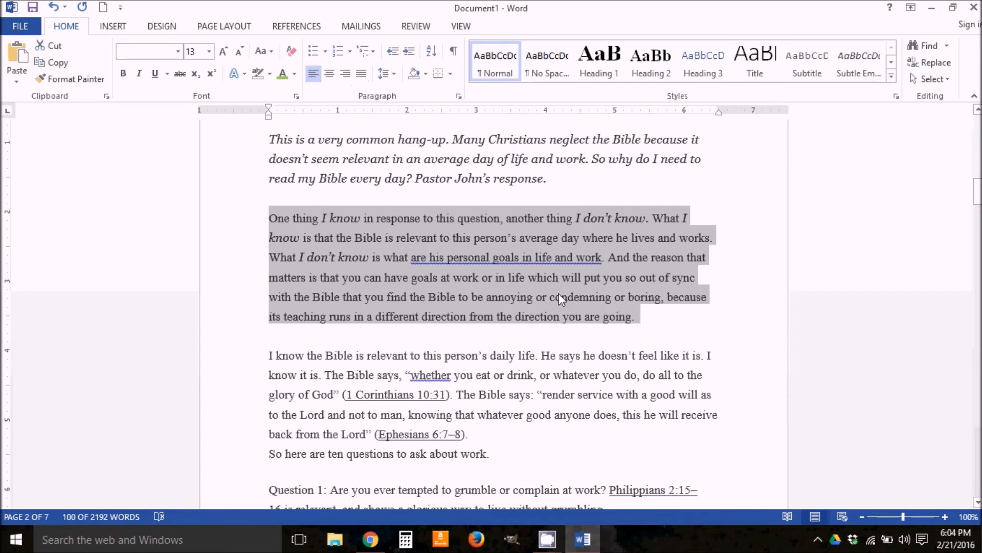
pyautogui.click(361, 75)
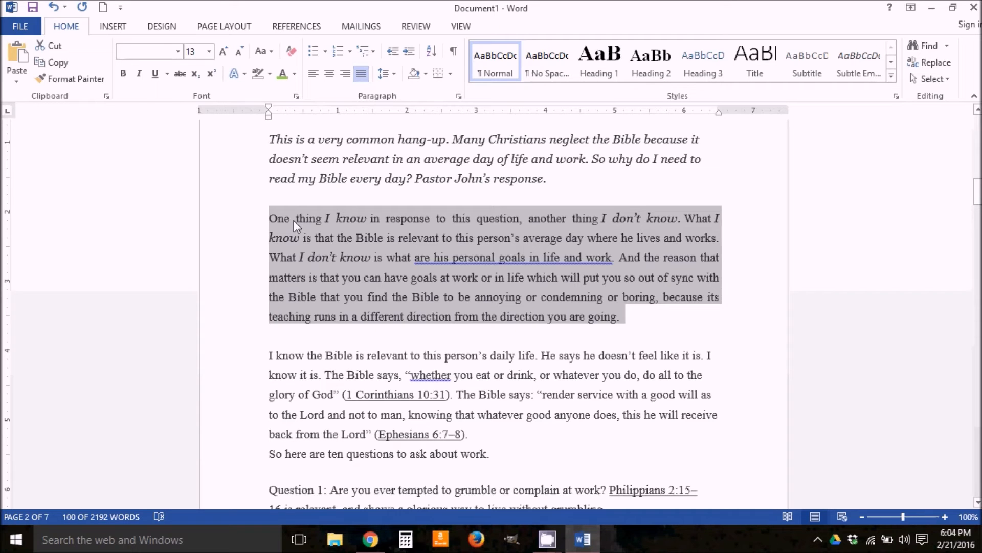
pyautogui.click(313, 76)
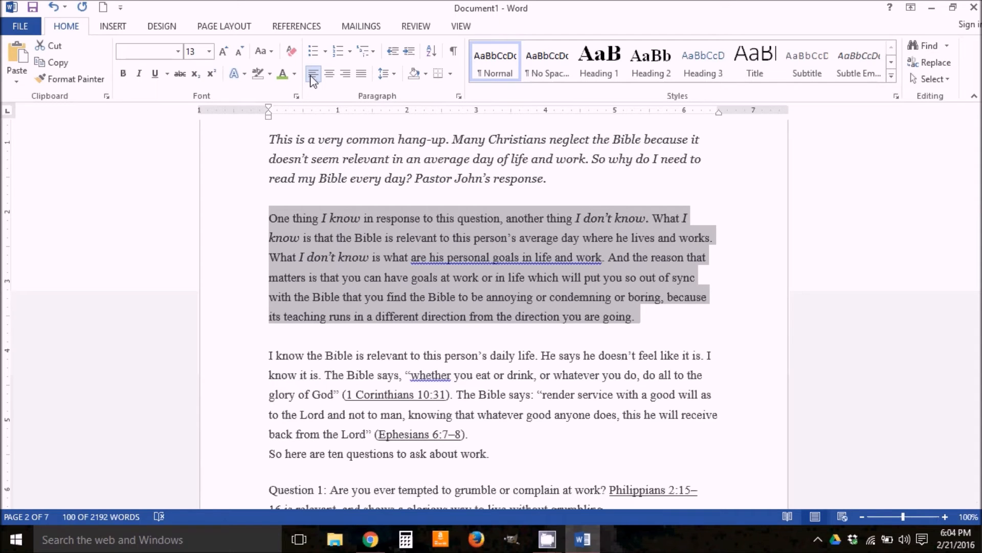
# - Set the line spacing of the paragraph beginning "One thing I know" to 2.0
pyautogui.click(394, 75)
pyautogui.click(394, 76)
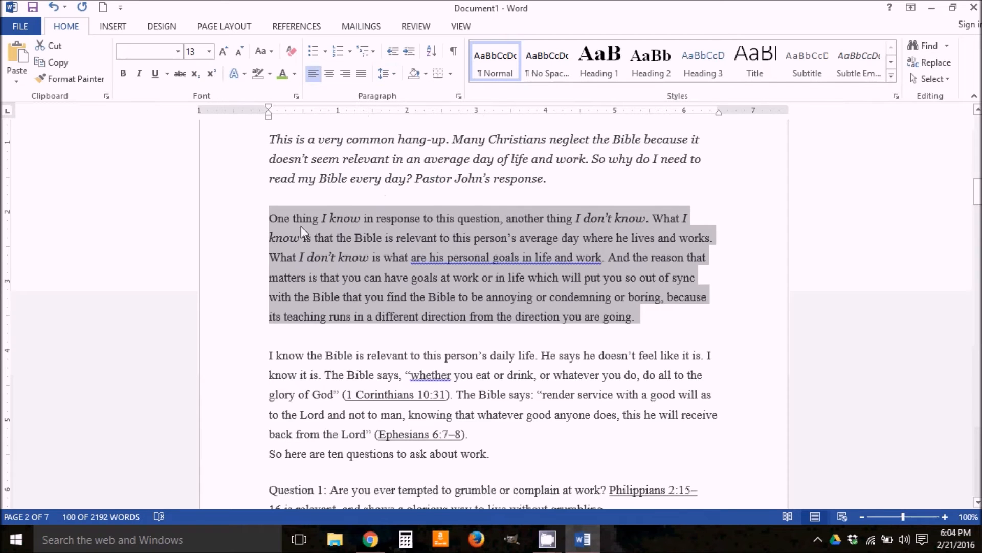
pyautogui.click(278, 223)
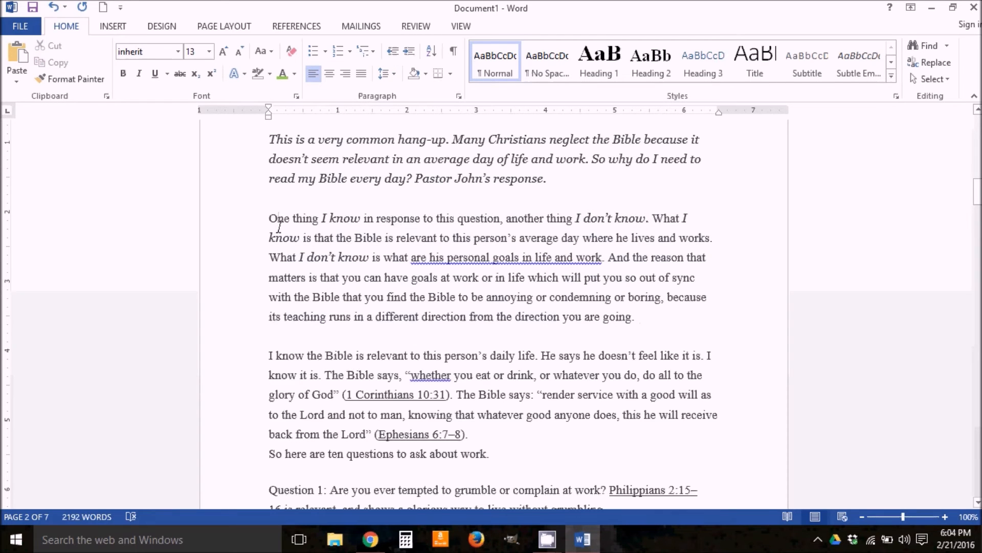
pyautogui.moveTo(248, 224); pyautogui.dragTo(278, 326)
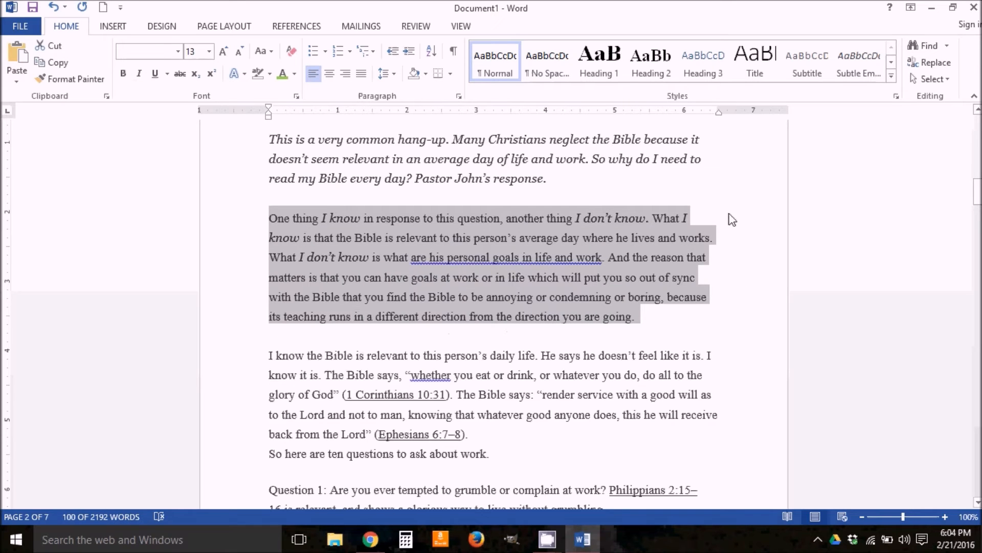
pyautogui.click(389, 74)
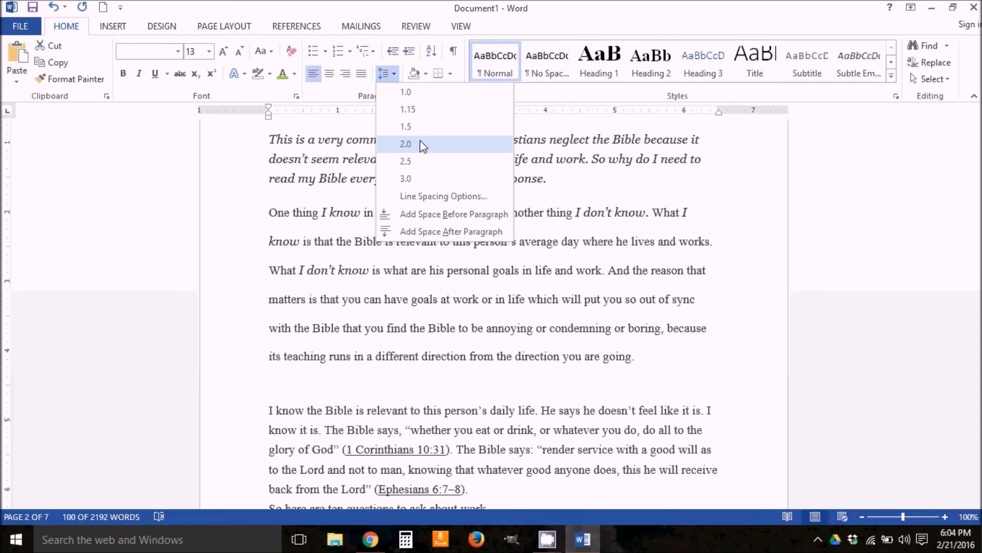
pyautogui.click(407, 143)
pyautogui.click(272, 235)
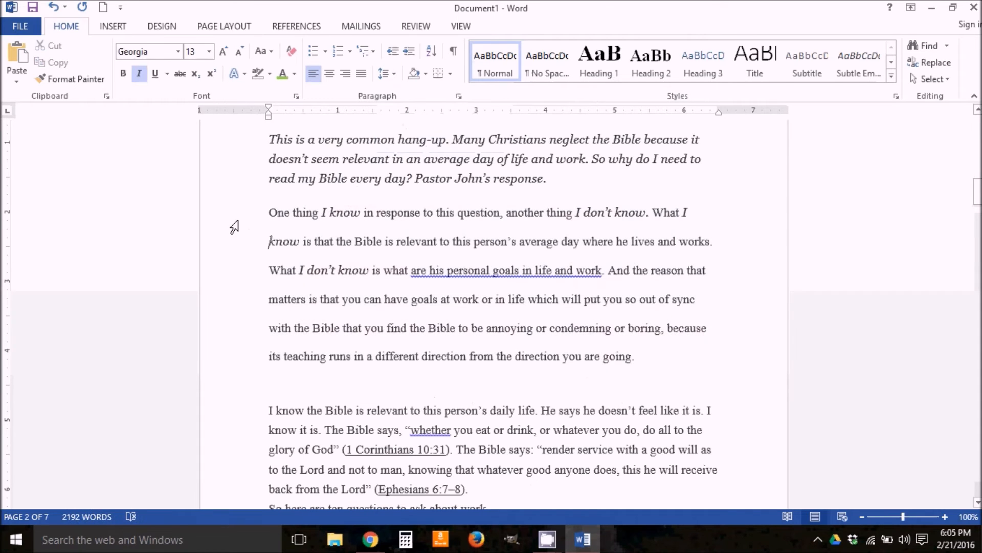
# - Preview other line spacing values for the paragraph beginning "One thing I know" without applying one, then select the whole paragraph
pyautogui.click(270, 214)
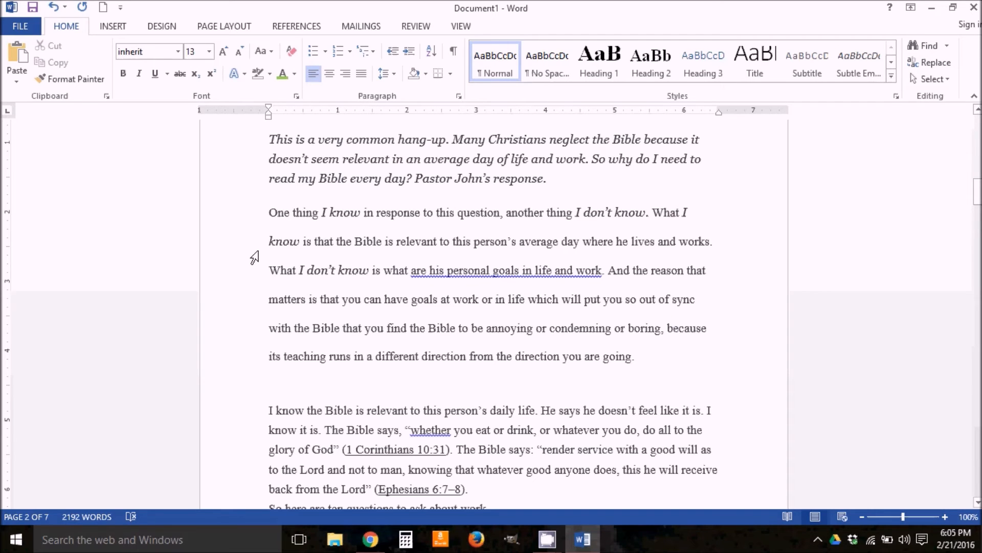
pyautogui.click(385, 74)
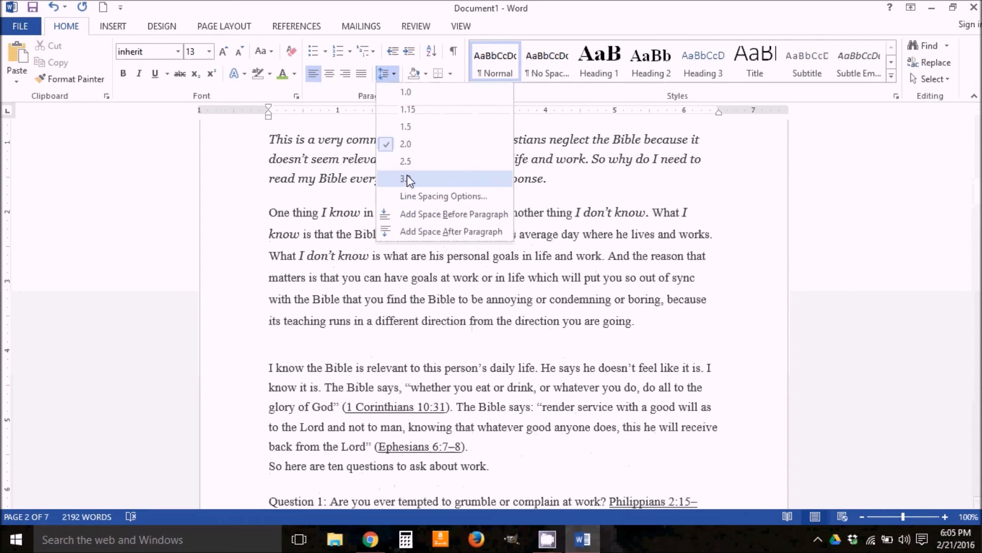
pyautogui.click(269, 211)
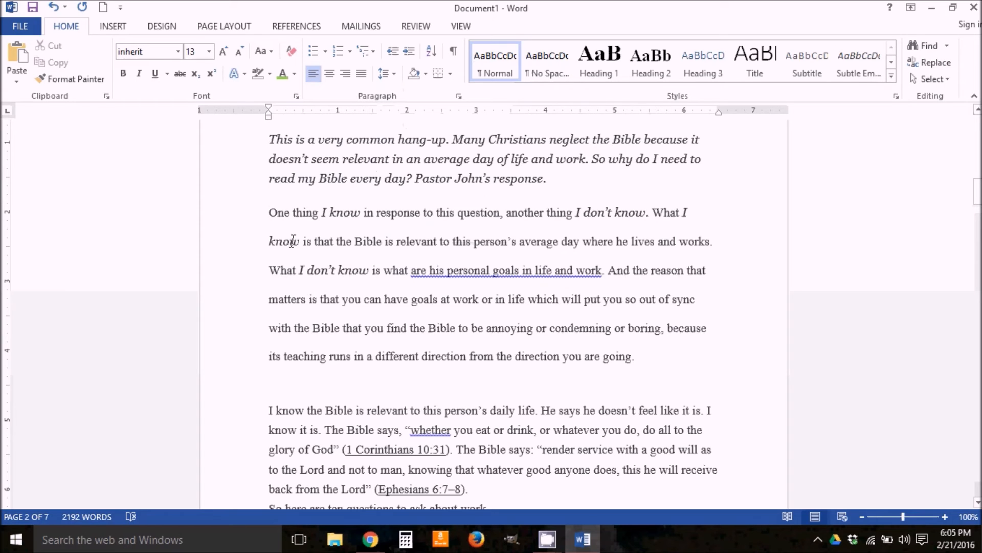
pyautogui.moveTo(268, 211); pyautogui.dragTo(643, 361)
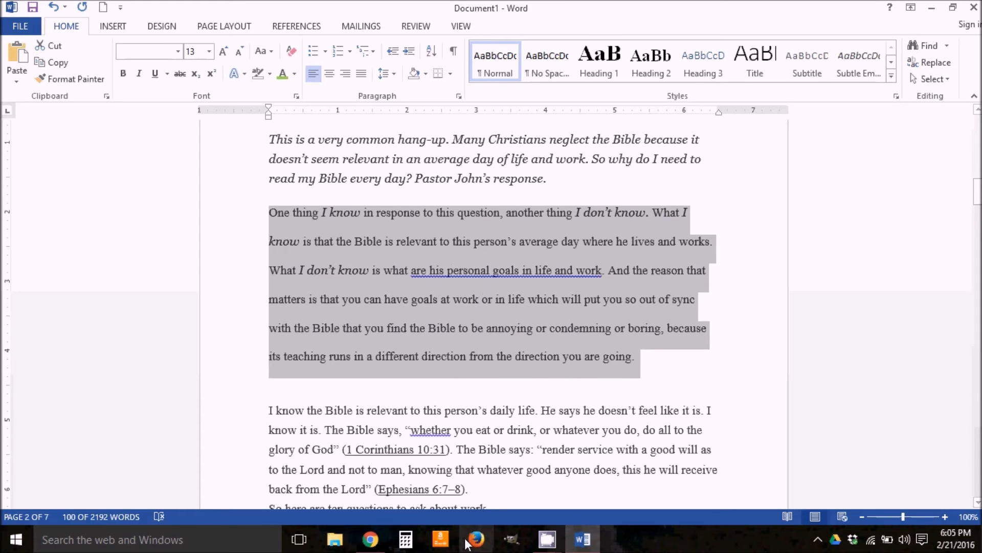
pyautogui.scroll(3, 392, 395)
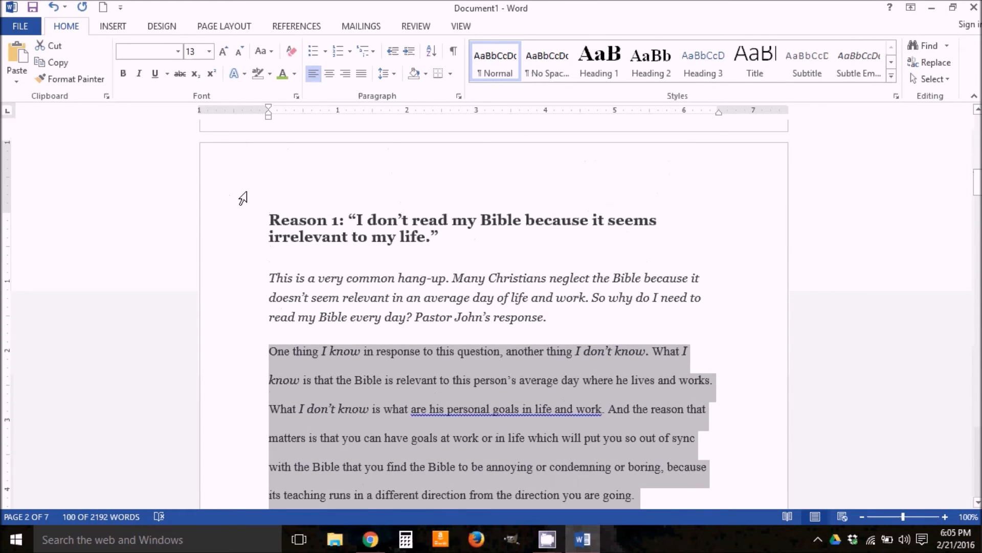
pyautogui.scroll(-2, 335, 254)
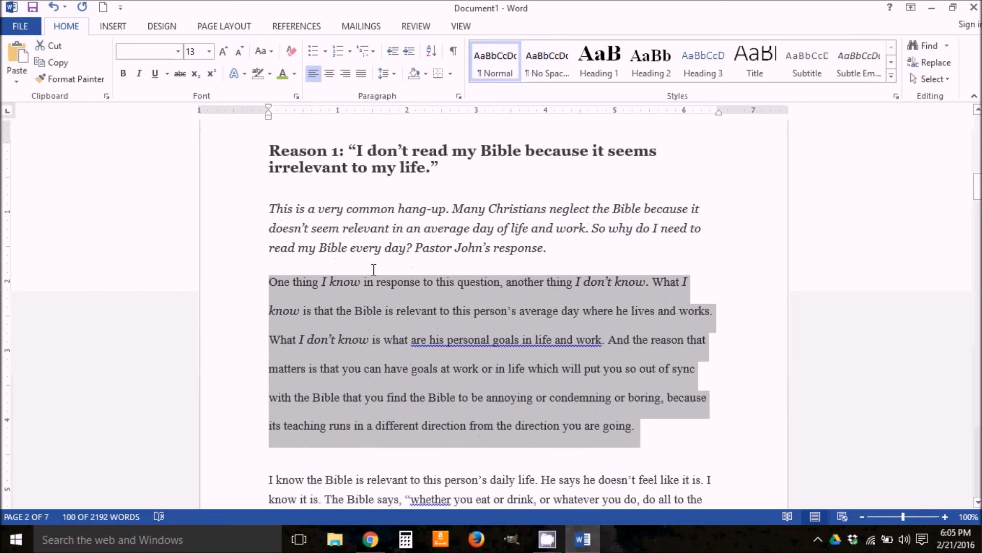
pyautogui.scroll(-2, 446, 239)
# - Try indenting the paragraph beginning "One thing I know" by two levels, then bring it back to the margin
pyautogui.click(446, 214)
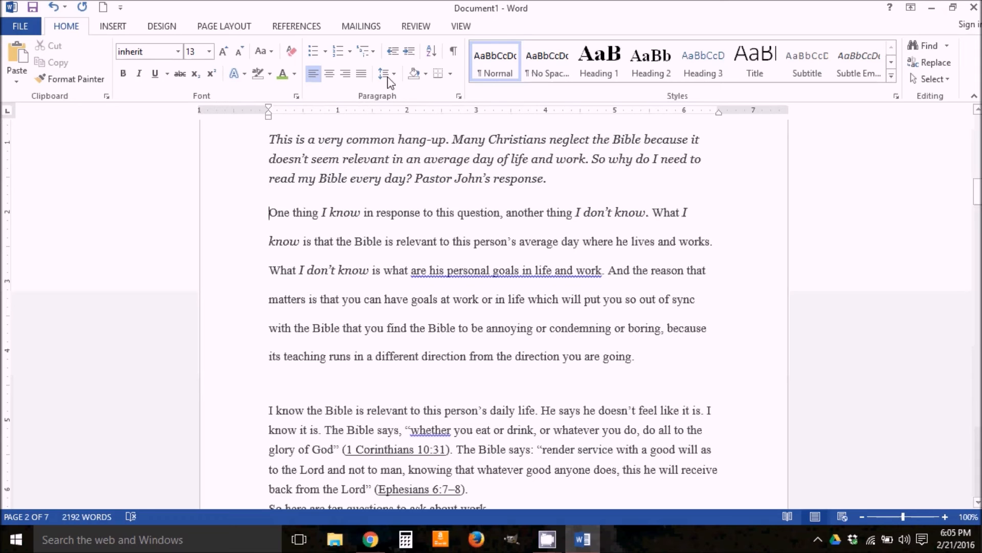
pyautogui.click(410, 52)
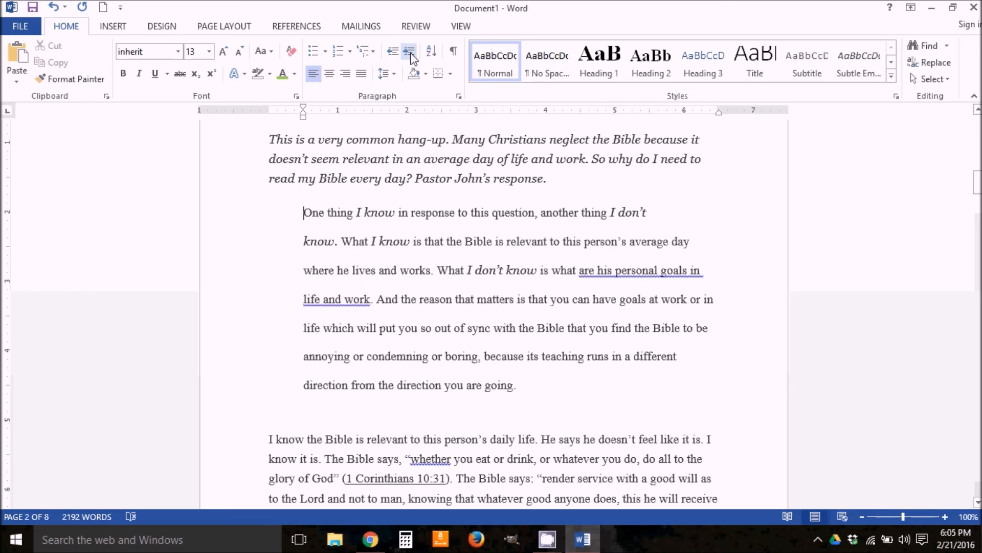
pyautogui.click(410, 51)
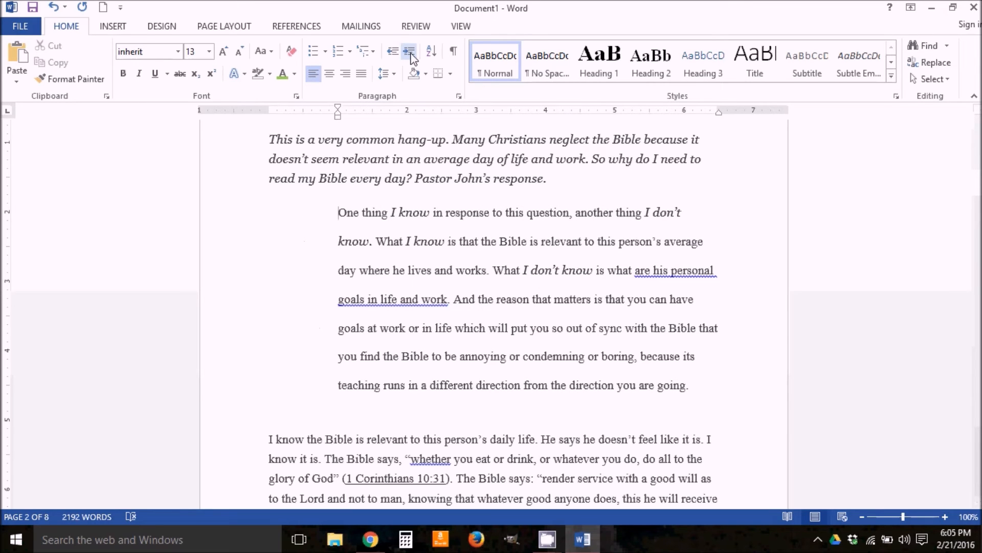
pyautogui.click(397, 53)
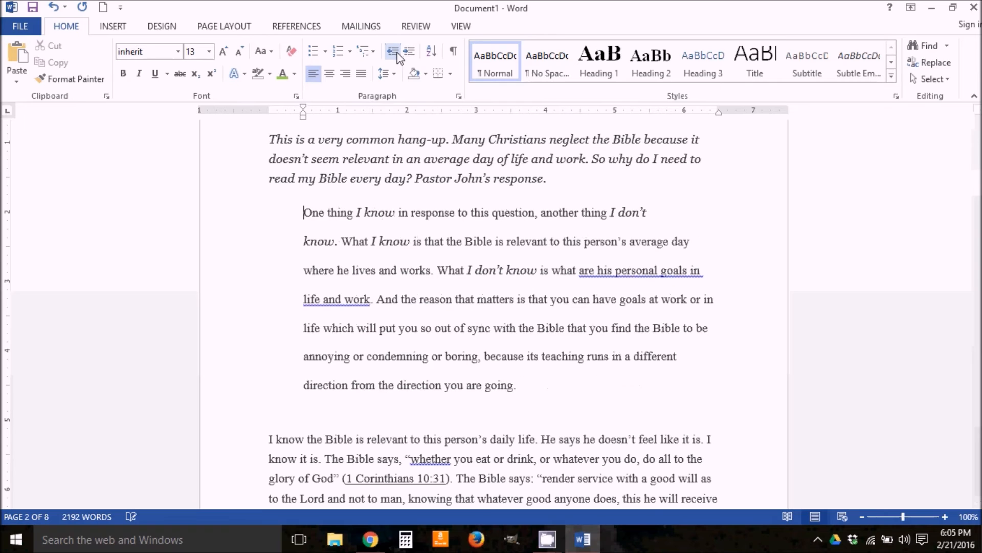
pyautogui.click(397, 53)
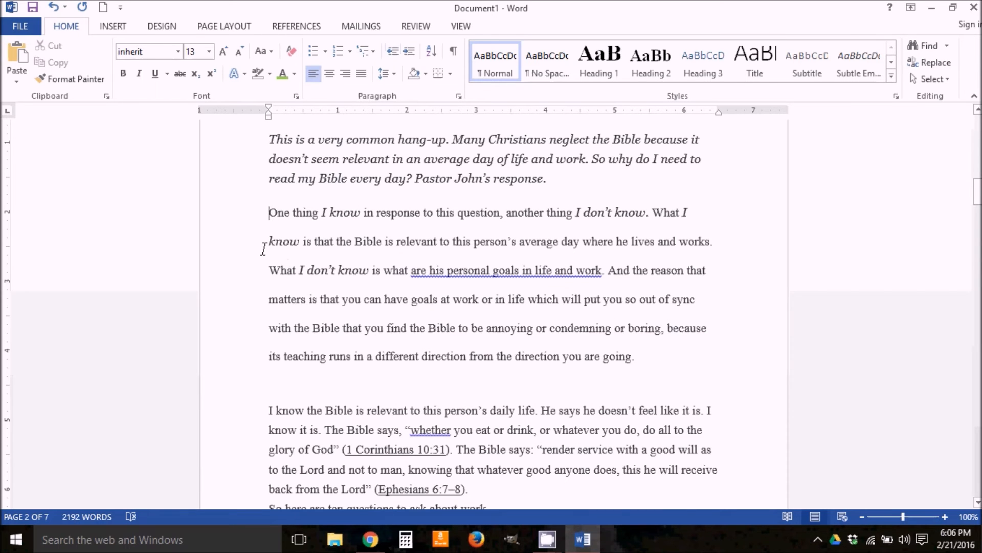
# - Select the whole paragraph beginning "One thing I know" and open the shading color choices for it
pyautogui.moveTo(252, 220); pyautogui.dragTo(266, 353)
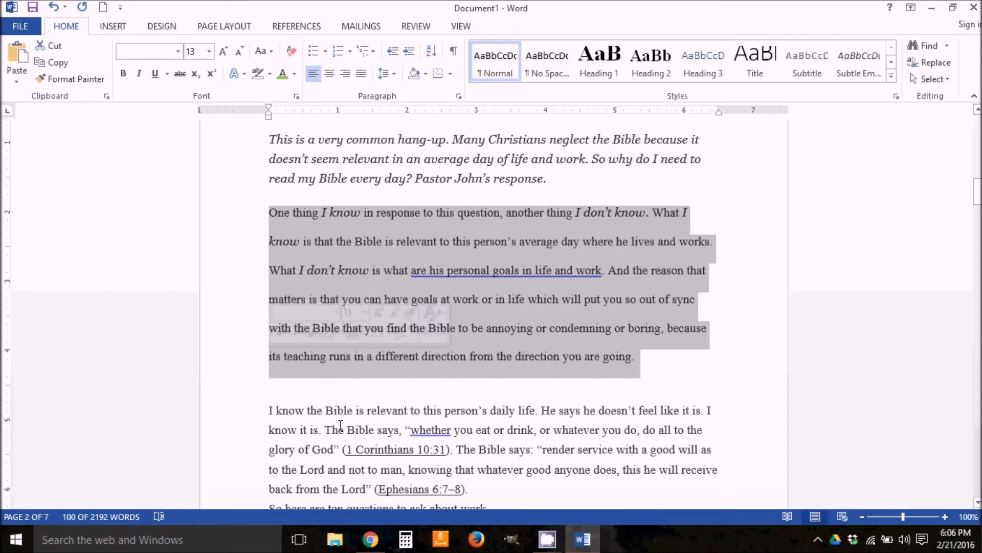
pyautogui.click(345, 270)
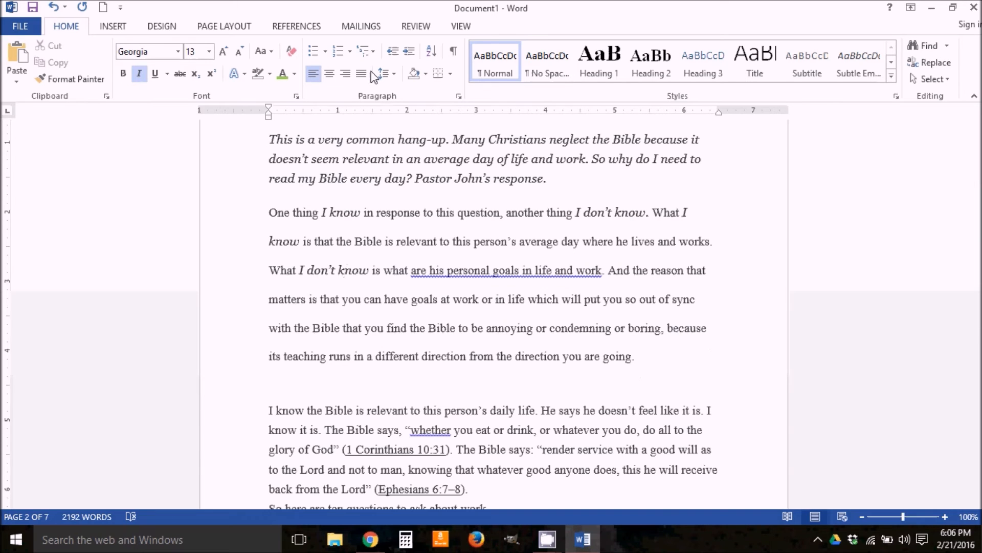
pyautogui.moveTo(270, 214); pyautogui.dragTo(634, 360)
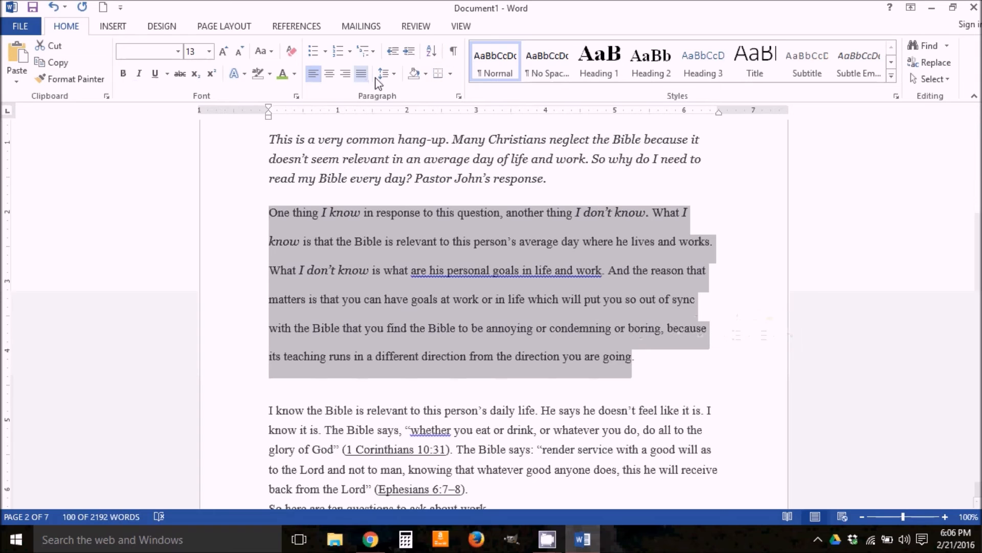
pyautogui.click(425, 74)
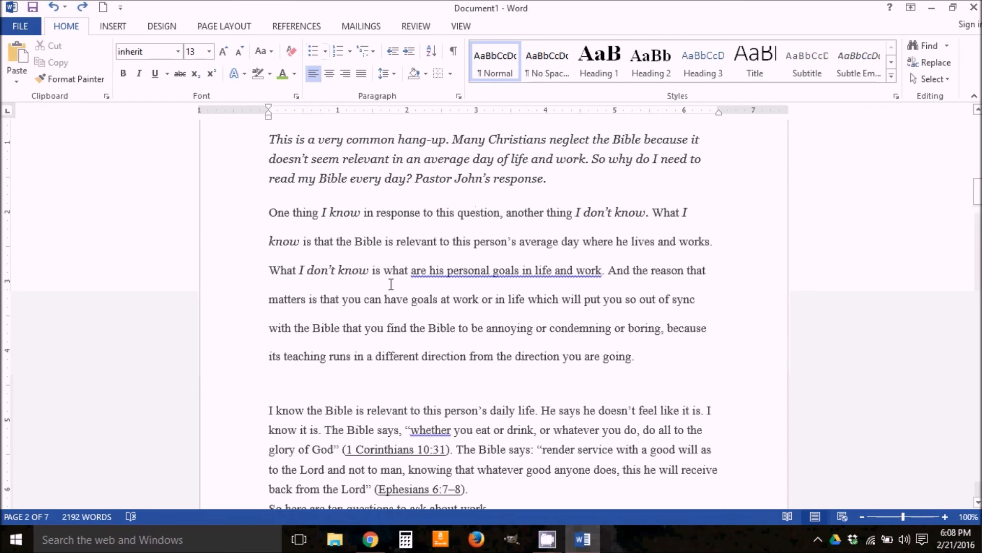
# - Turn the paragraph beginning "One thing I know" into a round-bullet item, and look through the other bullet symbols and list levels
pyautogui.click(265, 214)
pyautogui.click(270, 214)
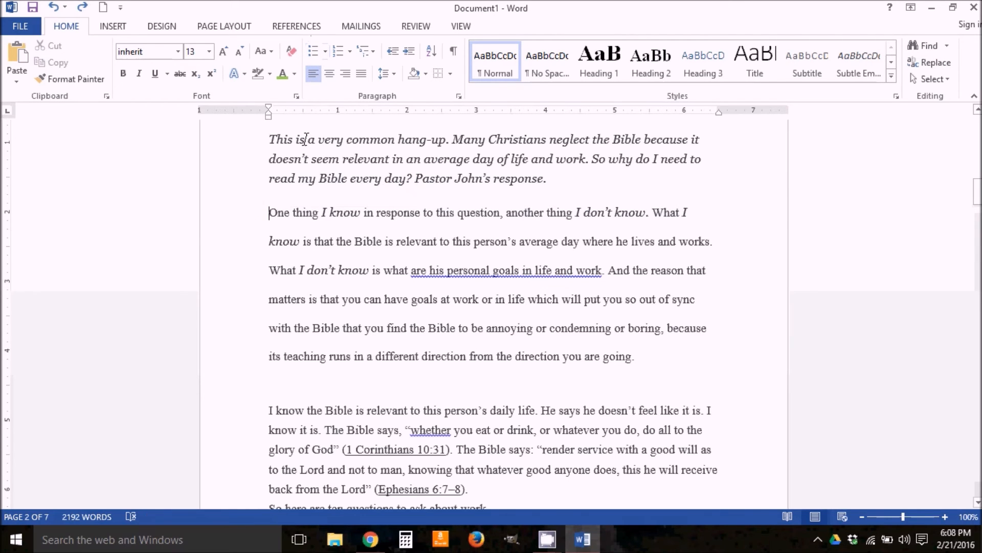
pyautogui.click(314, 52)
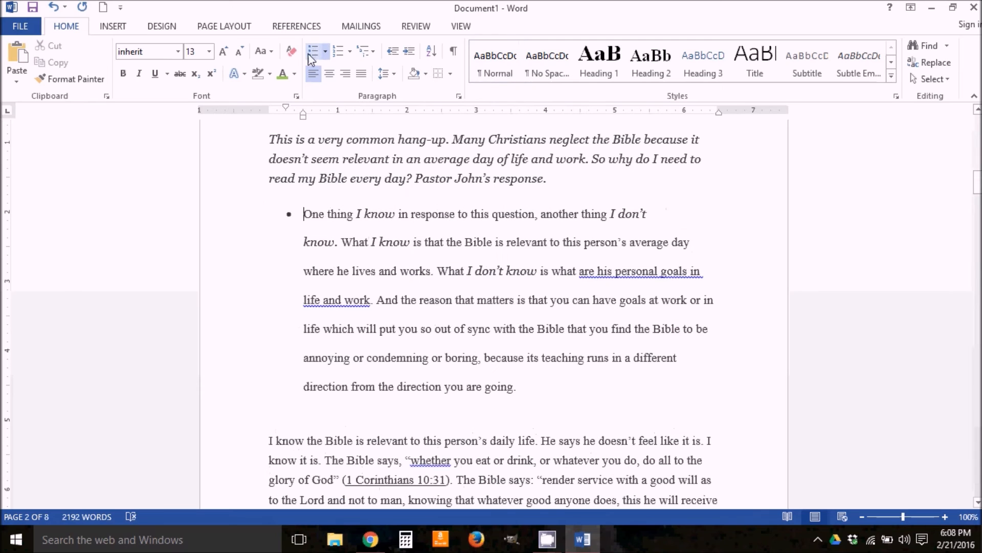
pyautogui.click(326, 51)
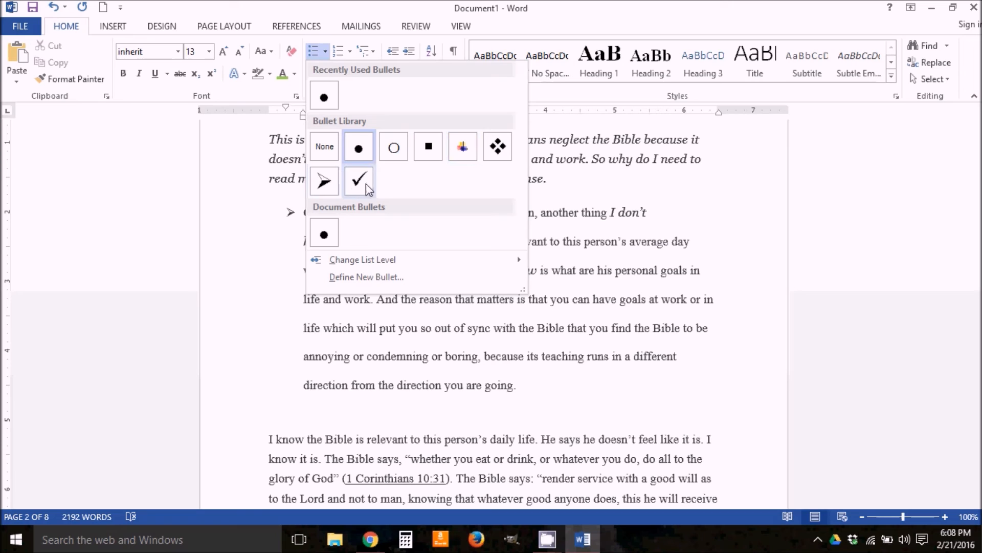
pyautogui.moveTo(374, 259)
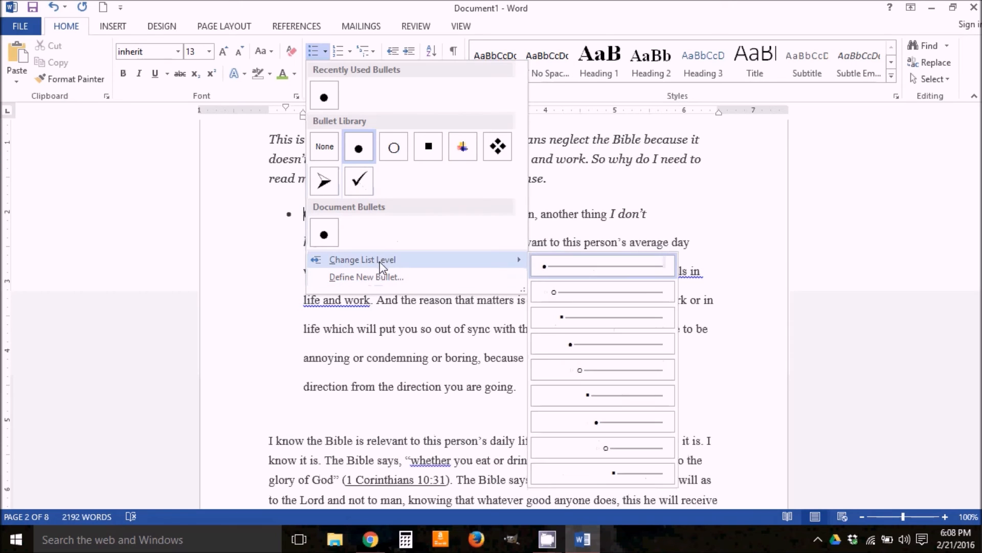
pyautogui.click(162, 339)
# - Split the bulleted paragraph into four bullets, breaking before "What I know", "What I don't know" and "And the reason that matters"
pyautogui.click(345, 242)
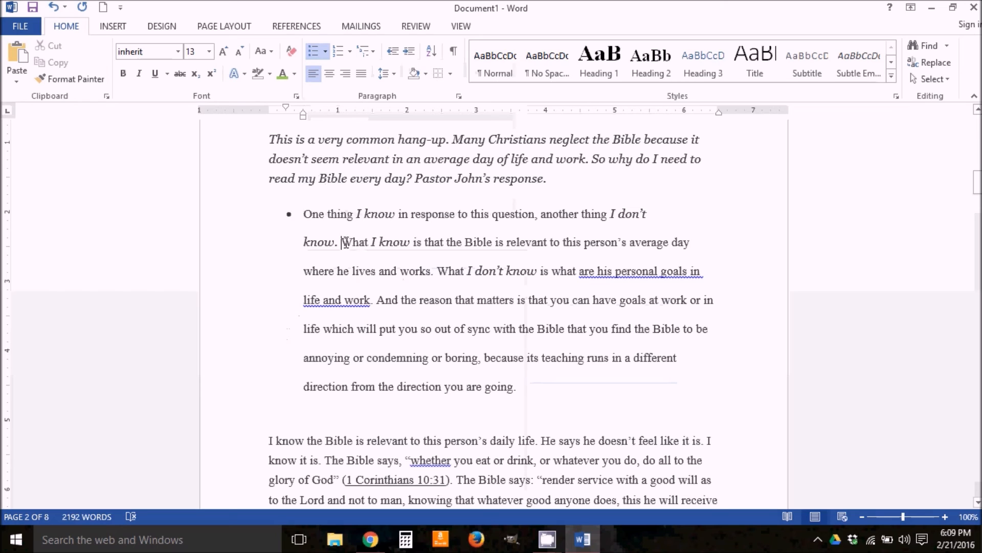
pyautogui.press('Return')
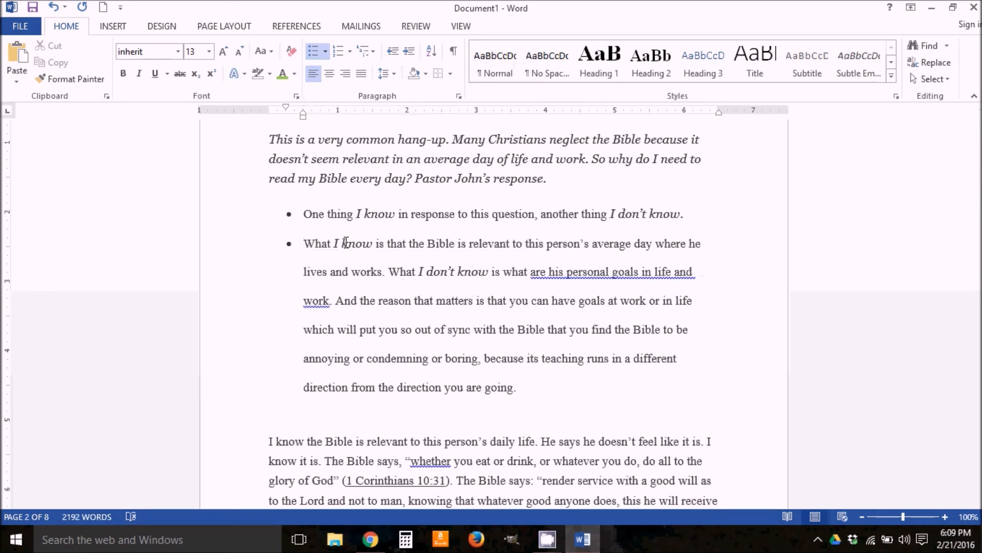
pyautogui.press('Return')
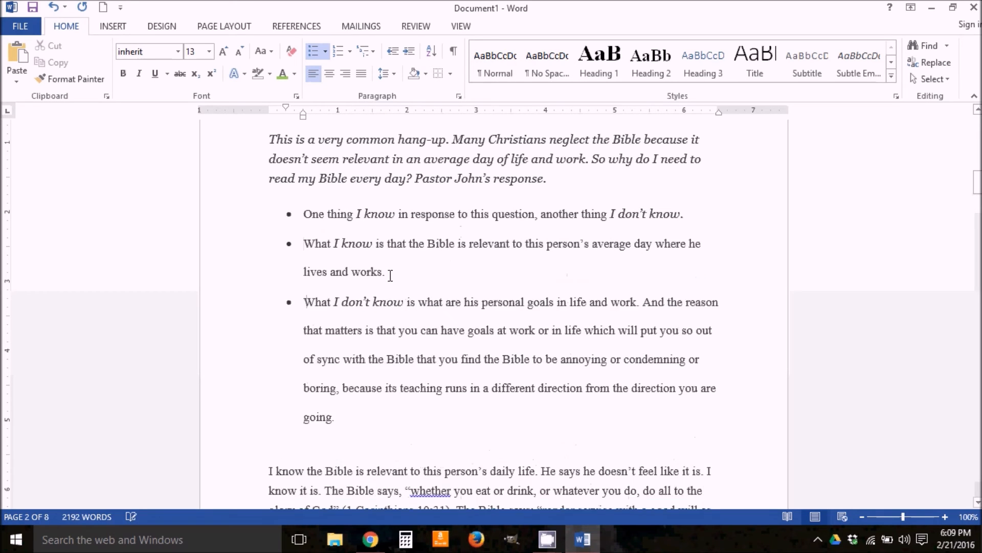
pyautogui.click(639, 310)
pyautogui.press('Return')
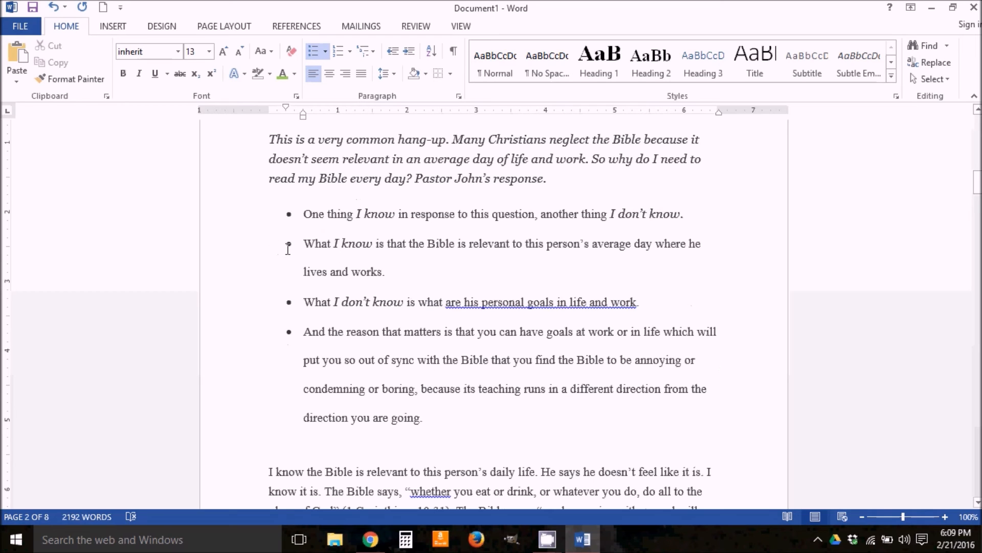
pyautogui.moveTo(431, 417); pyautogui.dragTo(307, 243)
pyautogui.click(605, 208)
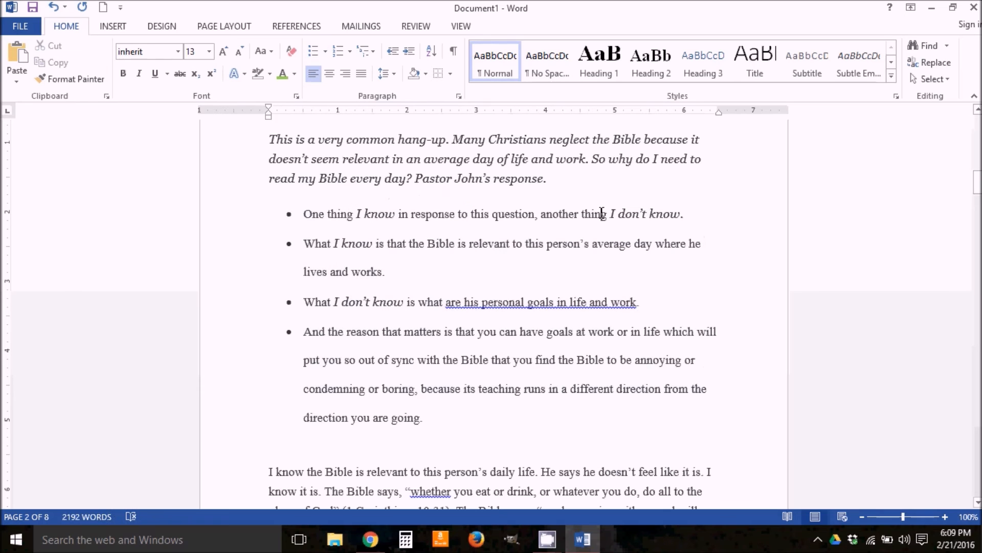
# - Try demoting the last three bullets by one list level, then bring them back to the first level
pyautogui.moveTo(305, 243); pyautogui.dragTo(427, 417)
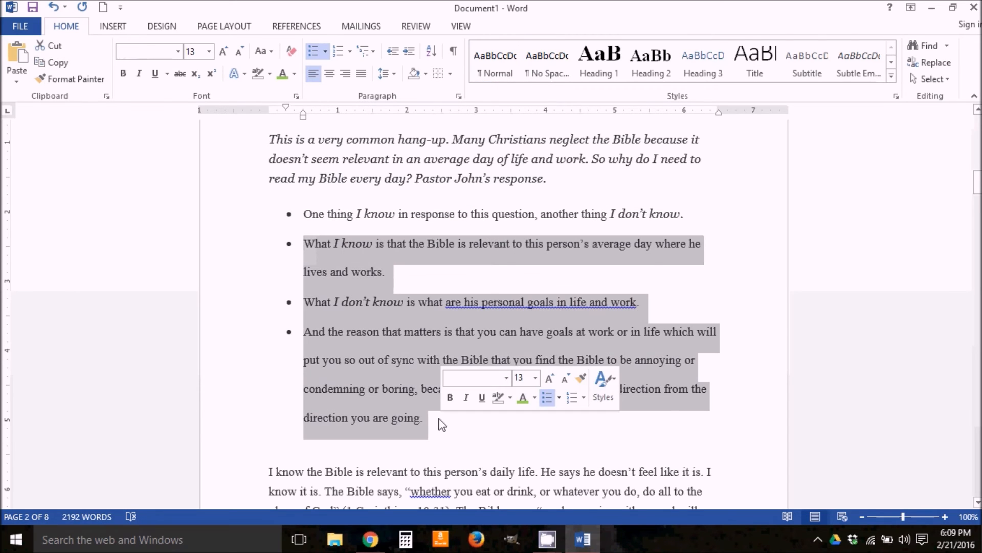
pyautogui.click(409, 53)
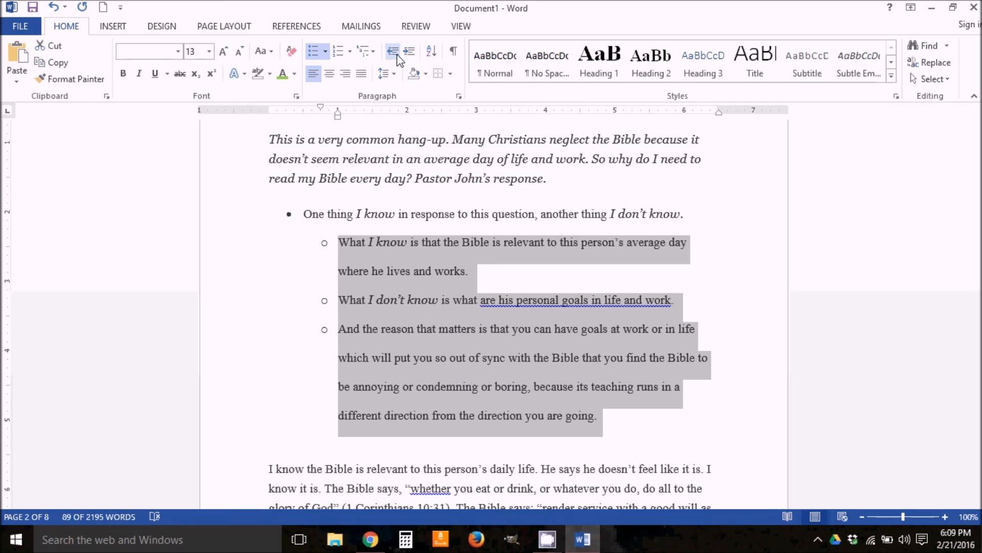
pyautogui.click(398, 56)
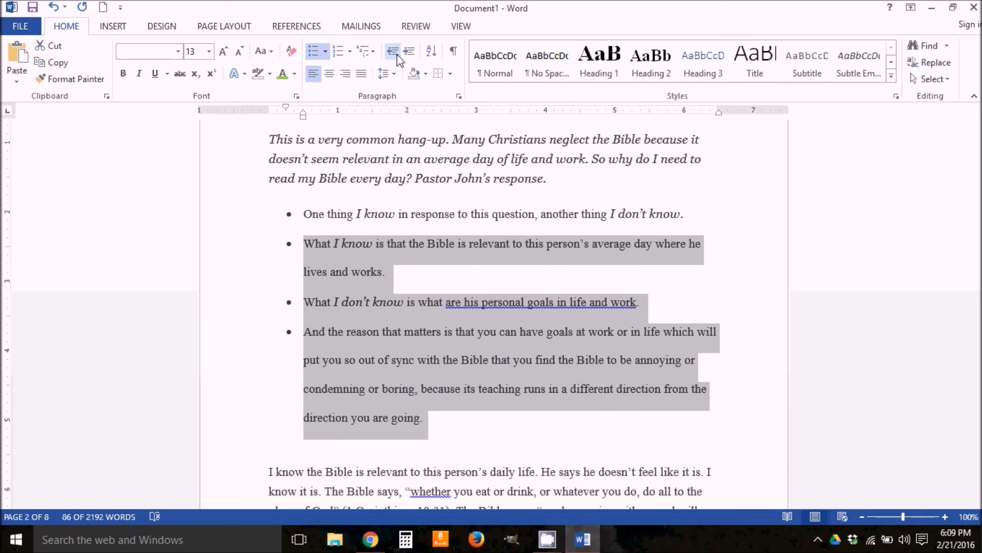
pyautogui.click(363, 194)
# - Select all four bulleted paragraphs and sort them as text in ascending order
pyautogui.moveTo(303, 218); pyautogui.dragTo(454, 417)
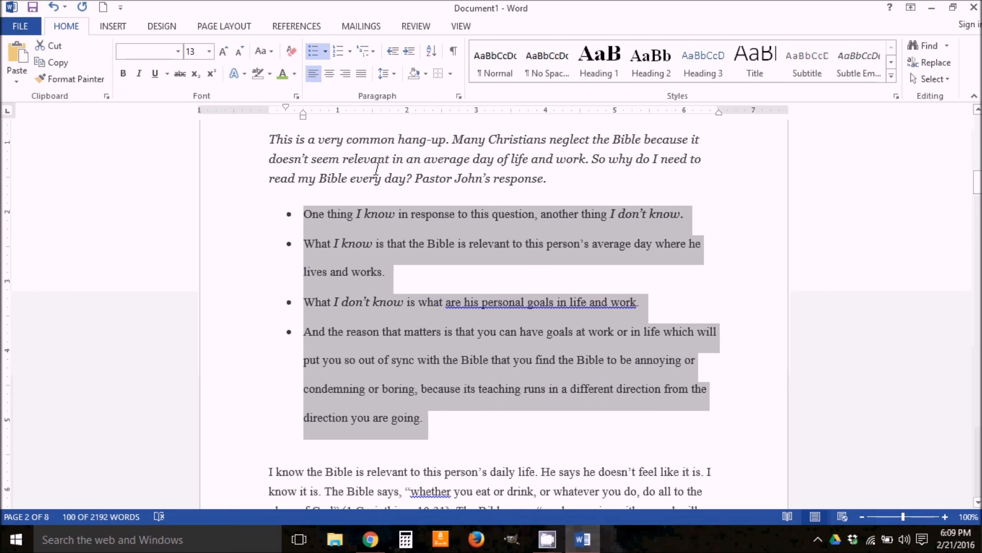
pyautogui.click(431, 52)
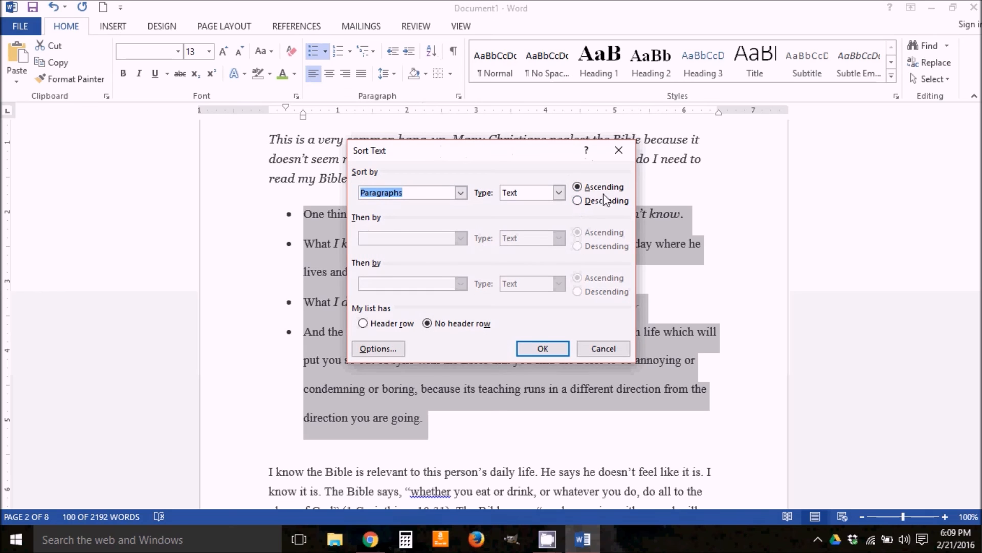
pyautogui.click(577, 201)
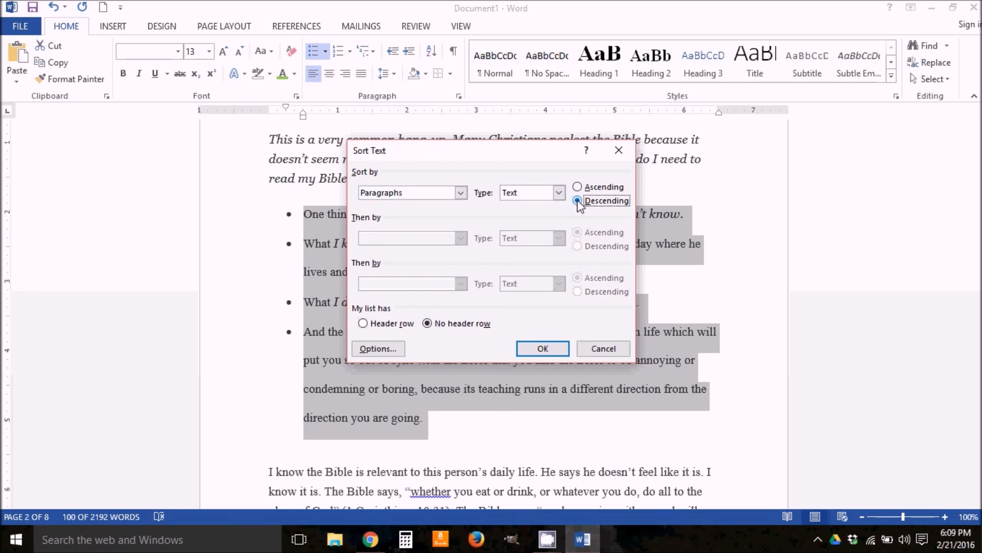
pyautogui.click(578, 187)
pyautogui.click(542, 349)
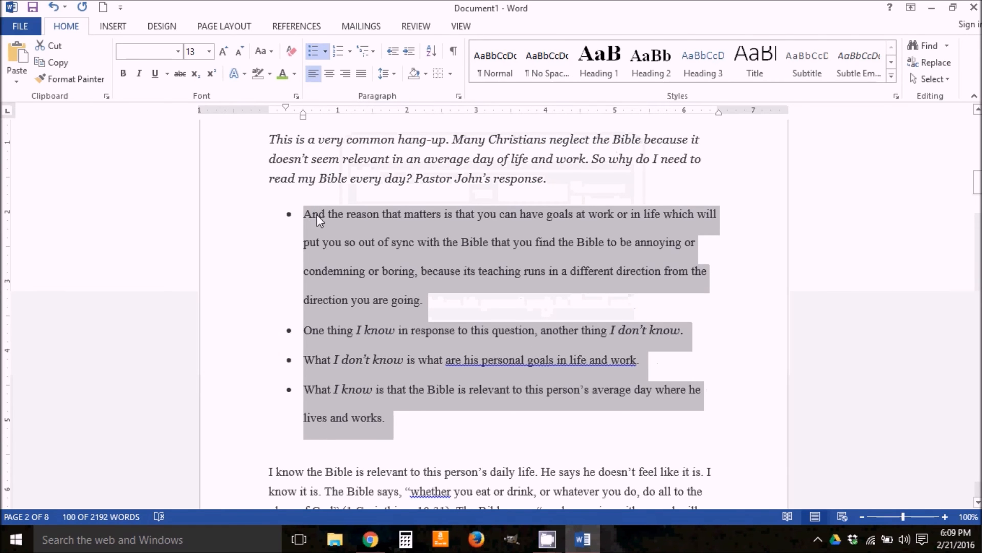
# - Re-sort the four bulleted paragraphs as text in descending order
pyautogui.click(432, 51)
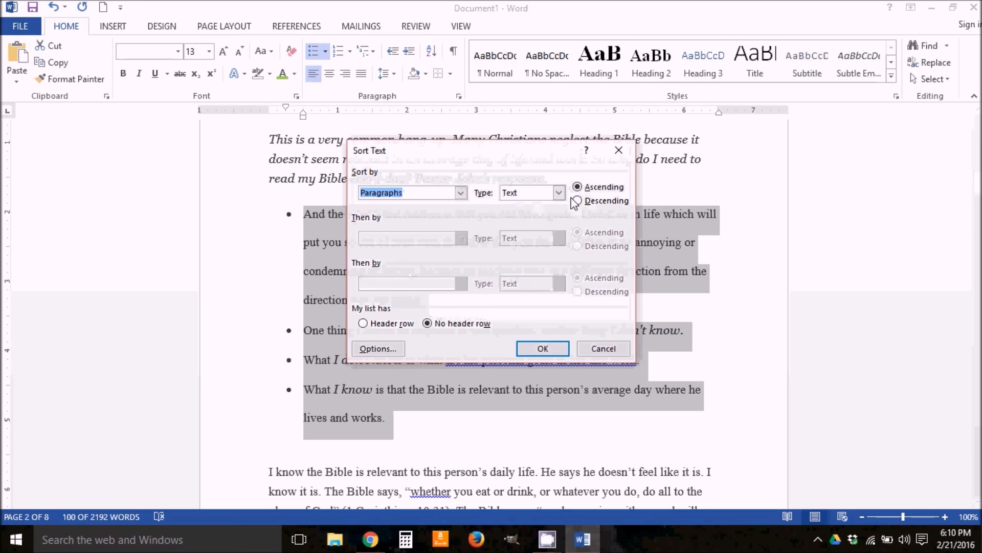
pyautogui.click(577, 200)
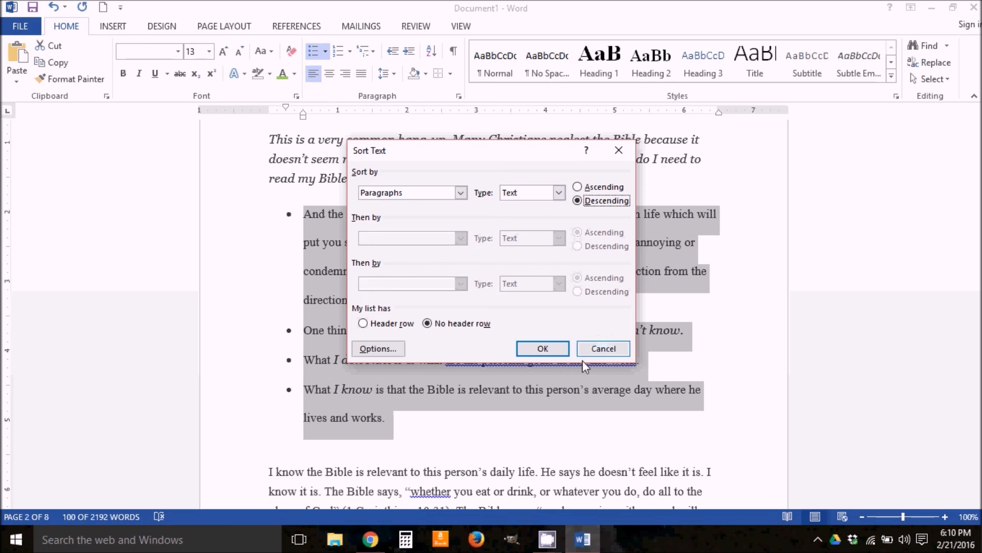
pyautogui.click(552, 350)
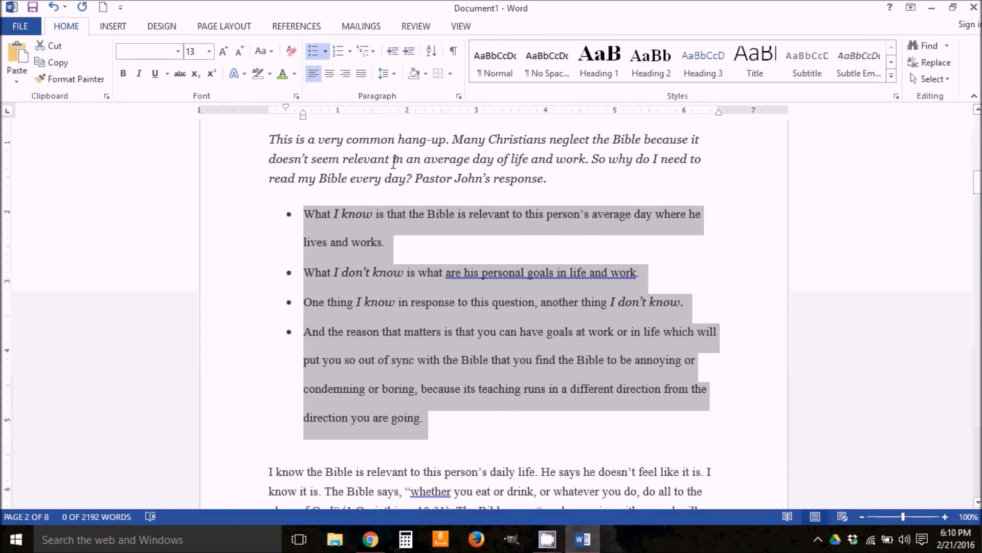
# - Preview the numbering formats on the bulleted list, then remove the bullets from all four paragraphs
pyautogui.click(350, 51)
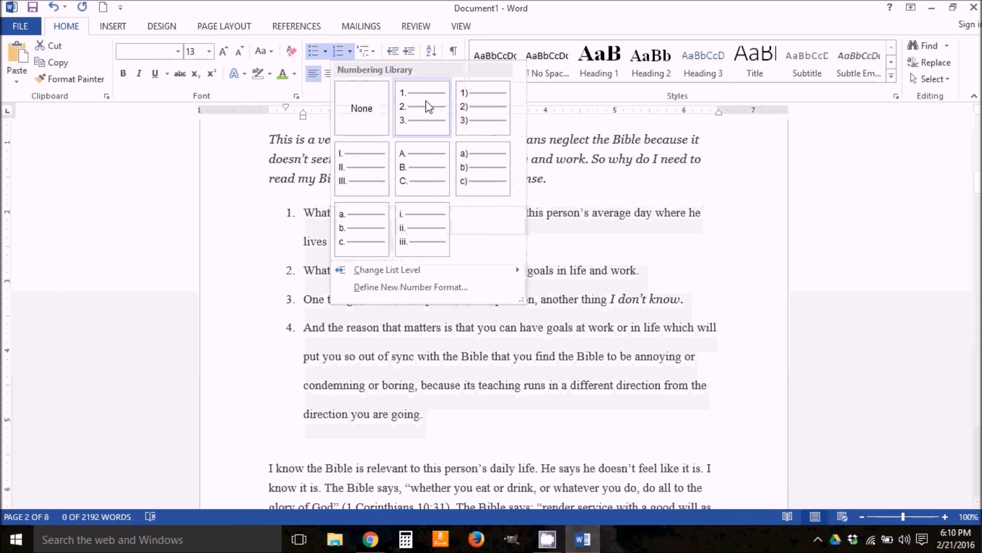
pyautogui.click(313, 51)
pyautogui.click(378, 314)
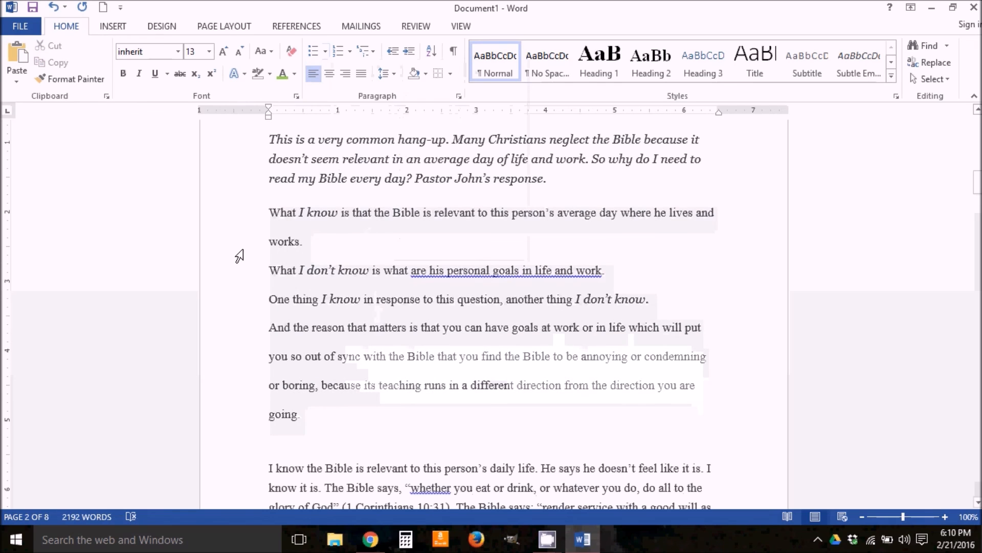
# - Reselect the four paragraphs, turn them into a 1., 2., 3. numbered list, and look through the other number formats
pyautogui.moveTo(246, 224); pyautogui.dragTo(288, 437)
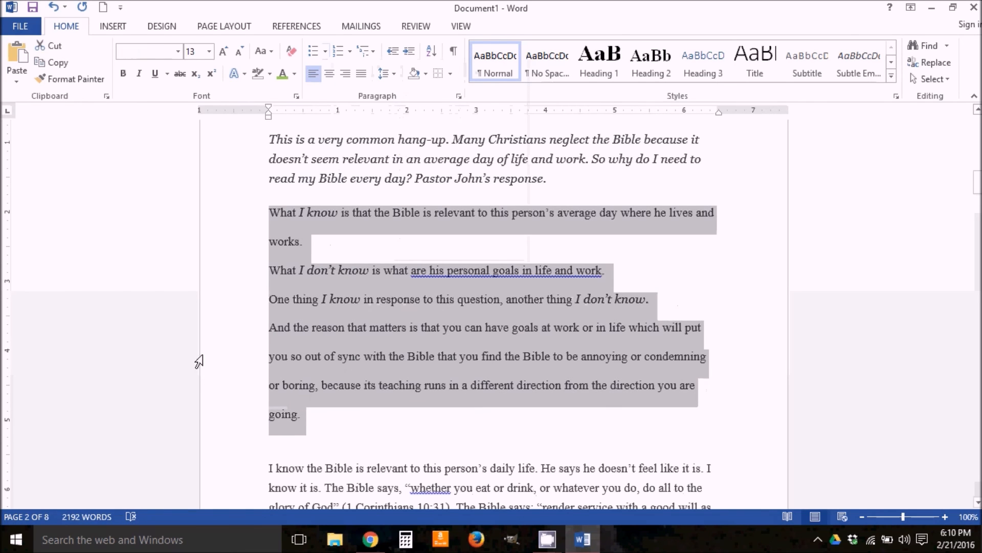
pyautogui.click(313, 53)
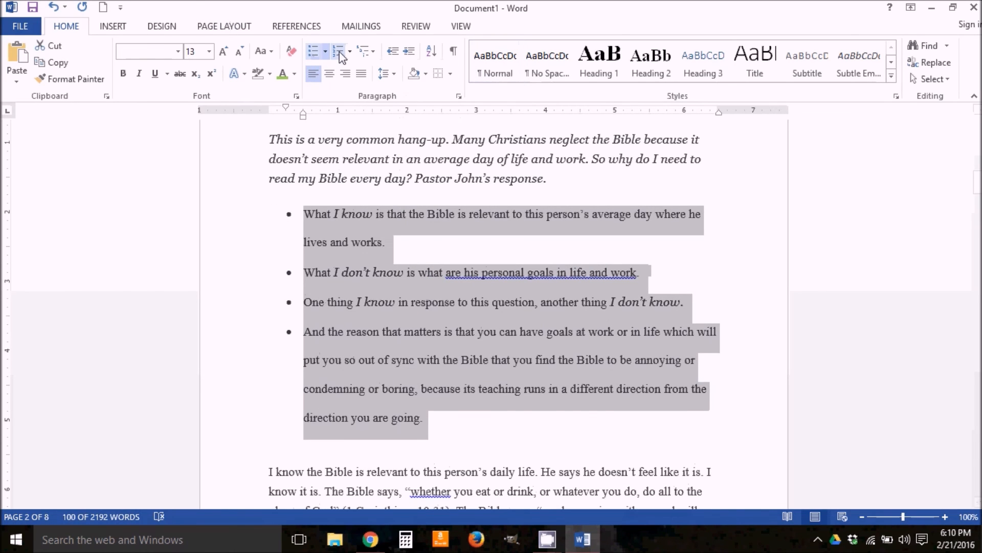
pyautogui.click(339, 53)
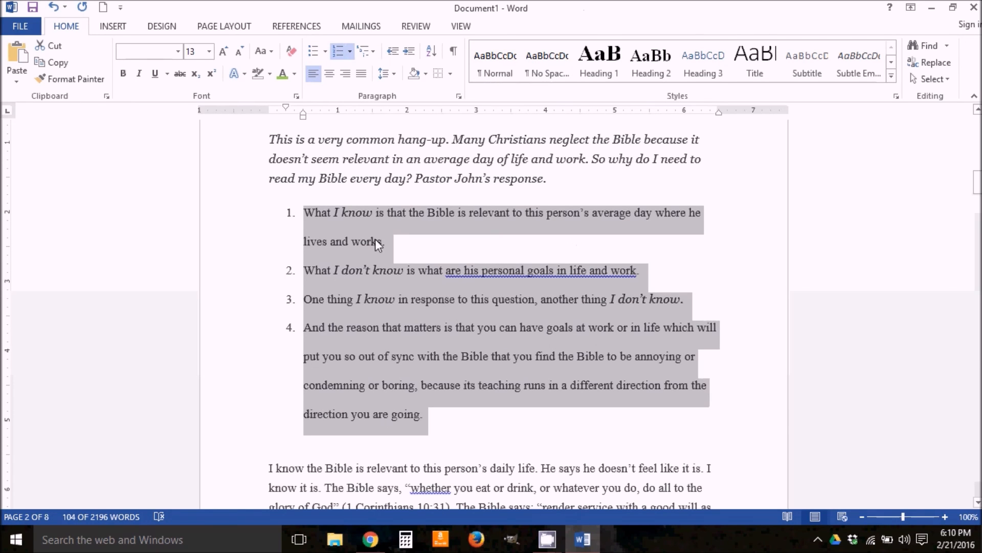
pyautogui.click(350, 51)
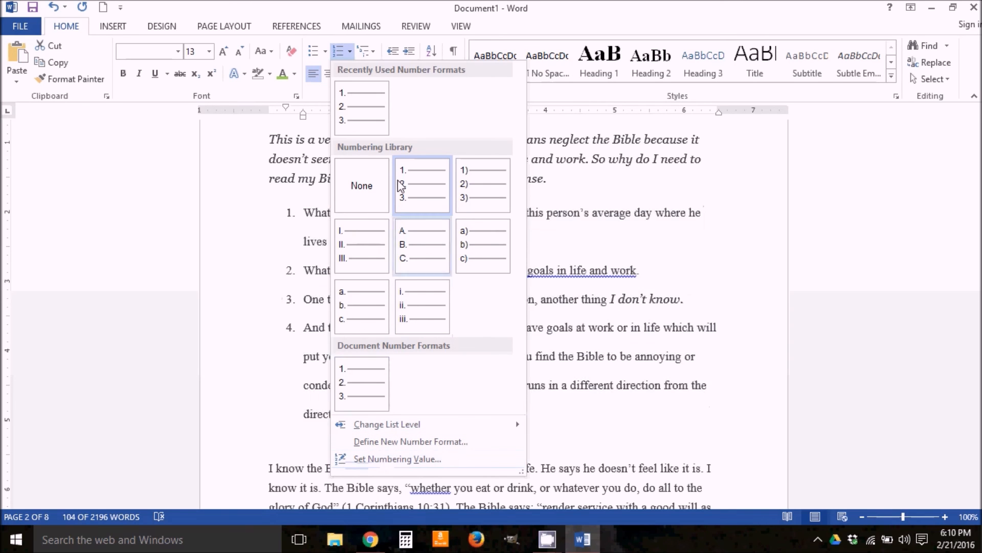
pyautogui.click(248, 206)
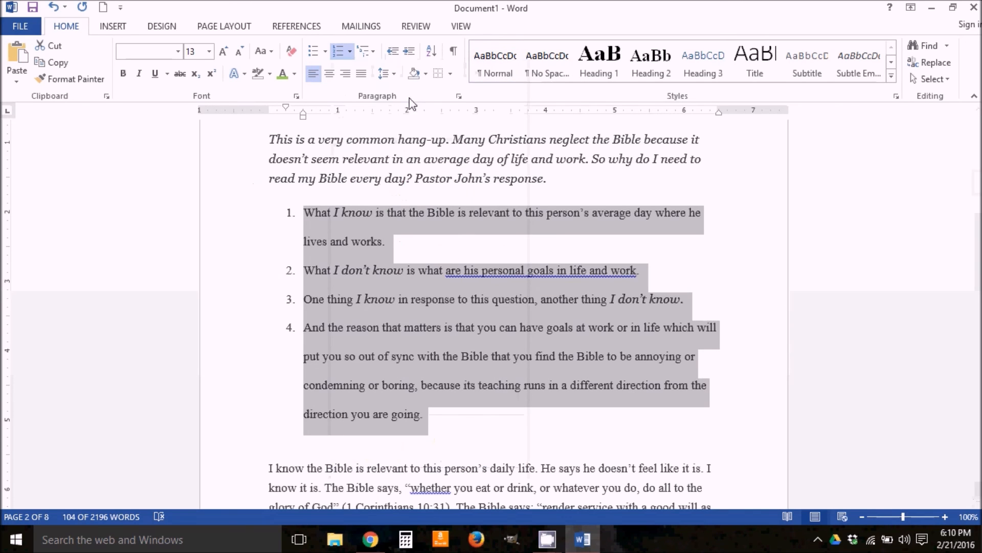
# - Sort the four numbered paragraphs as text in ascending order
pyautogui.click(432, 50)
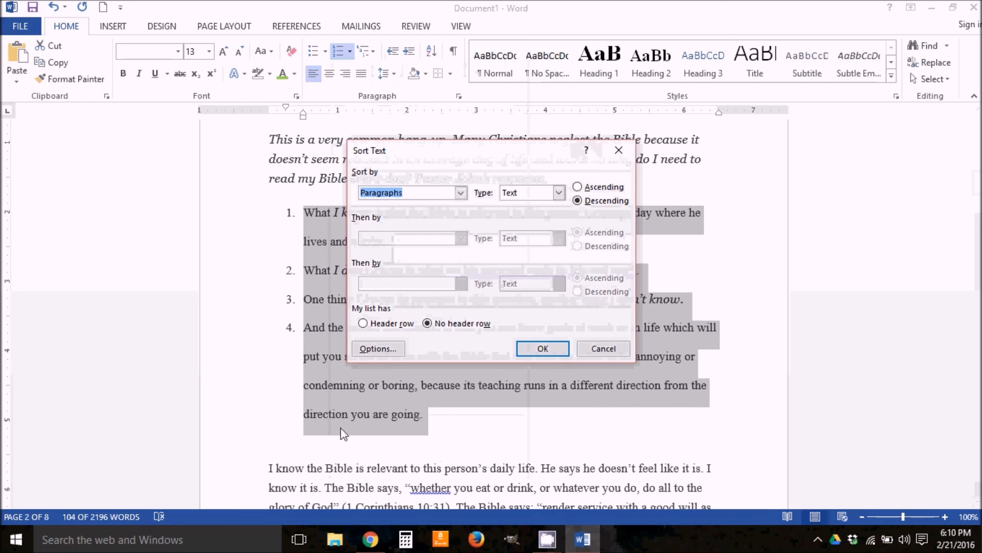
pyautogui.click(578, 188)
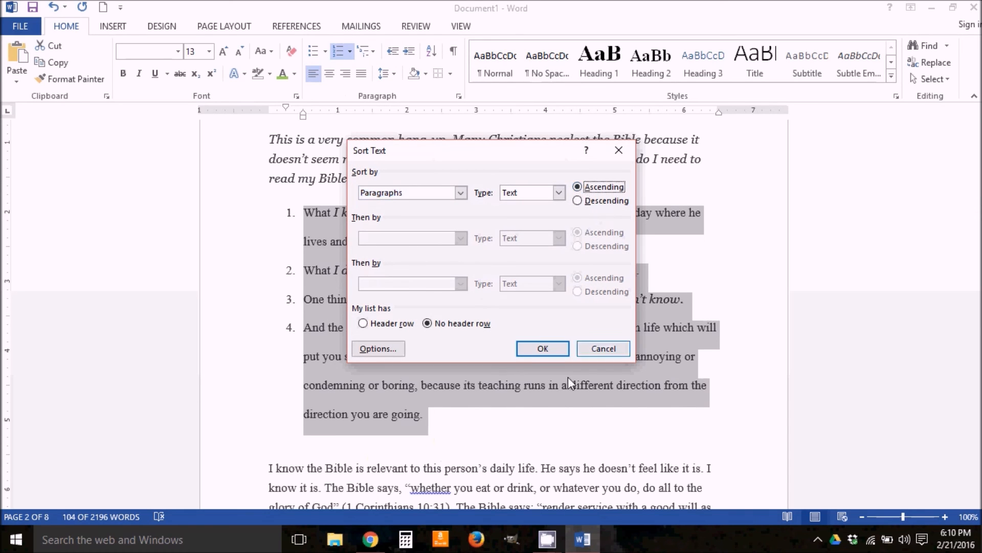
pyautogui.click(542, 349)
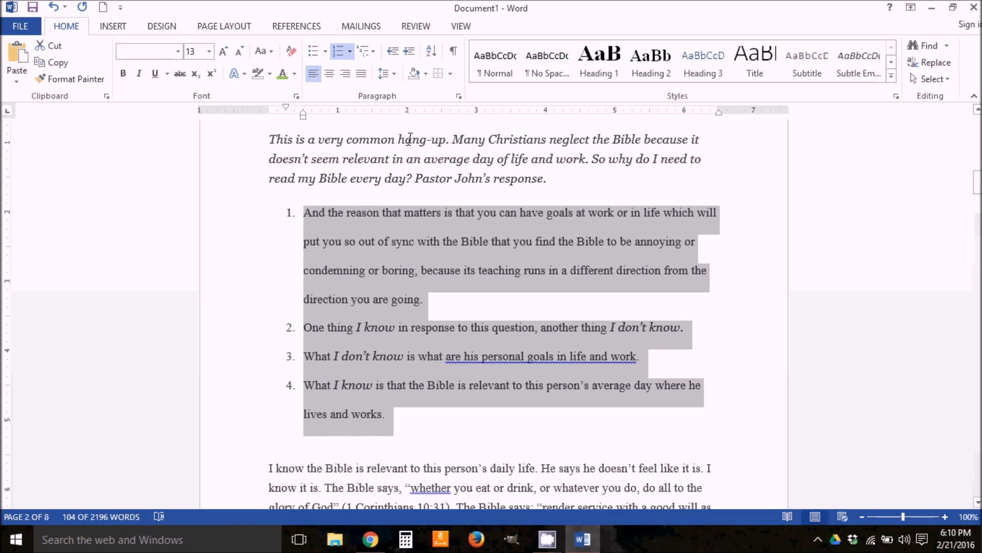
# - Show the paragraph marks and other hidden formatting symbols, and place the cursor at the start of the first numbered item
pyautogui.click(454, 53)
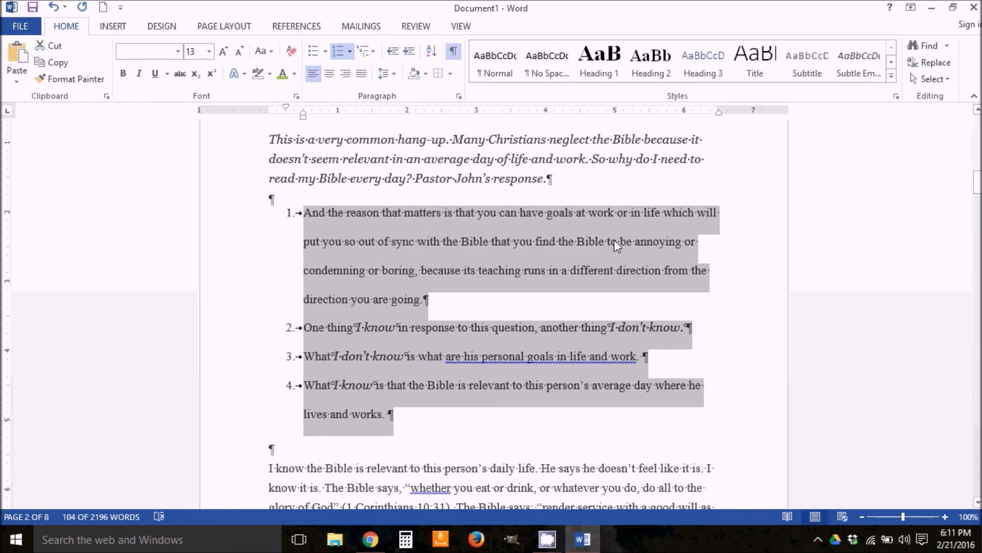
pyautogui.click(584, 176)
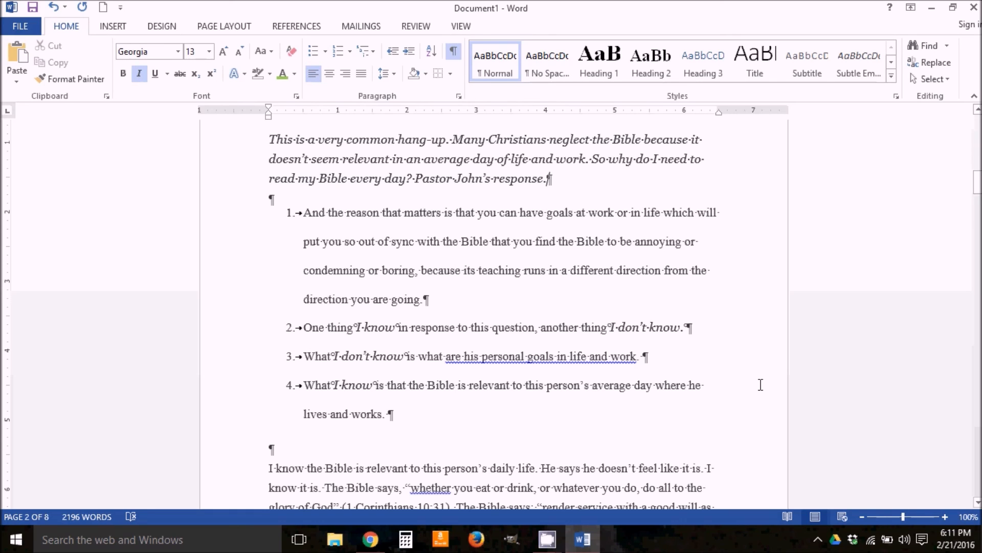
pyautogui.click(299, 214)
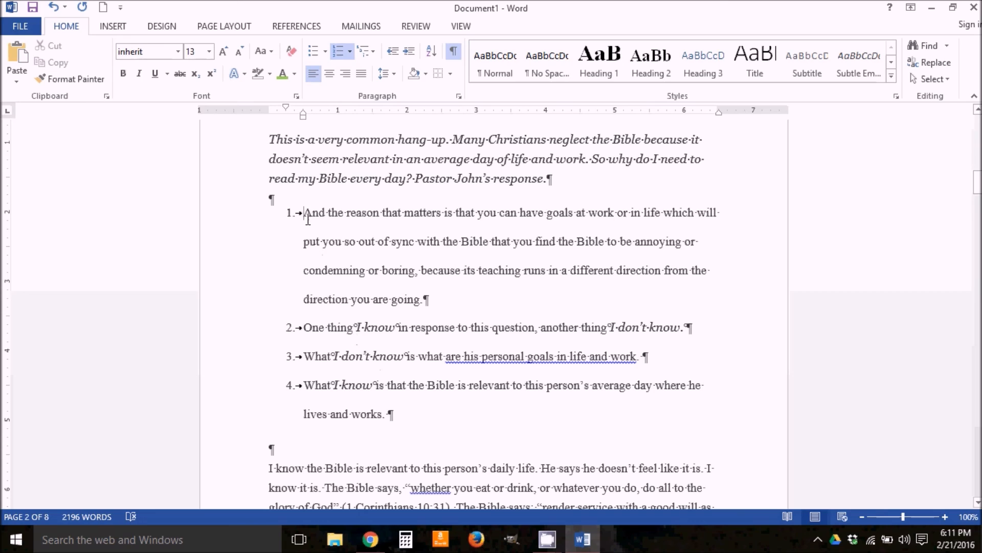
pyautogui.click(266, 469)
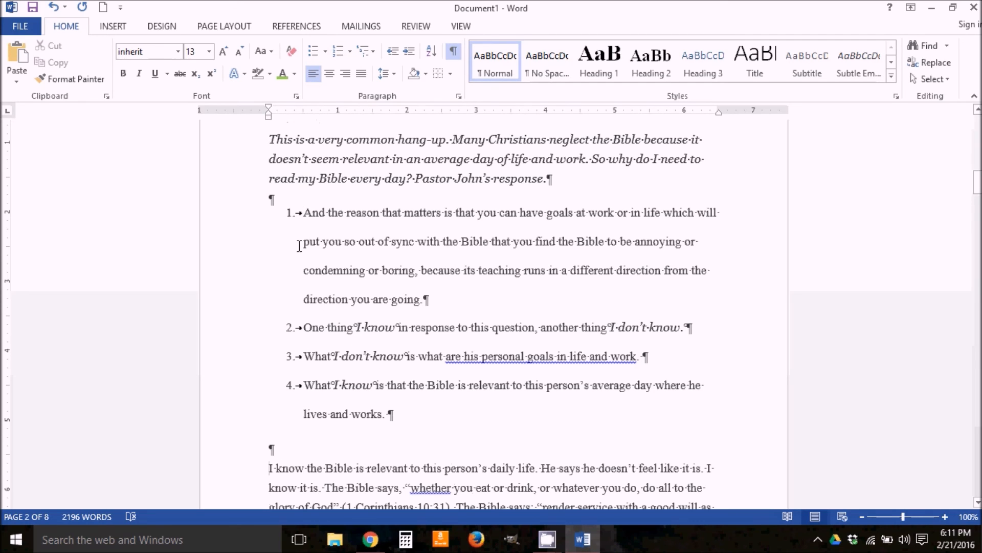
pyautogui.click(301, 216)
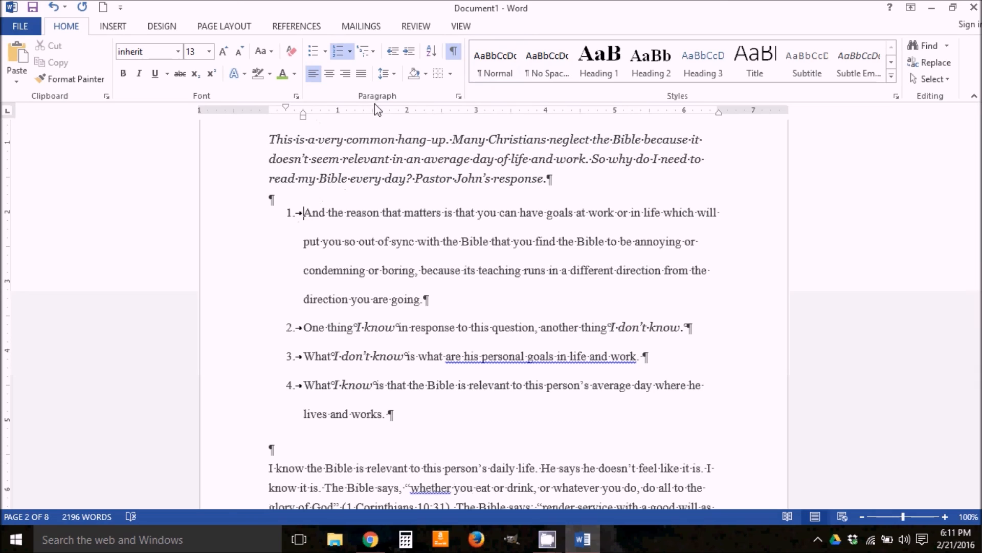